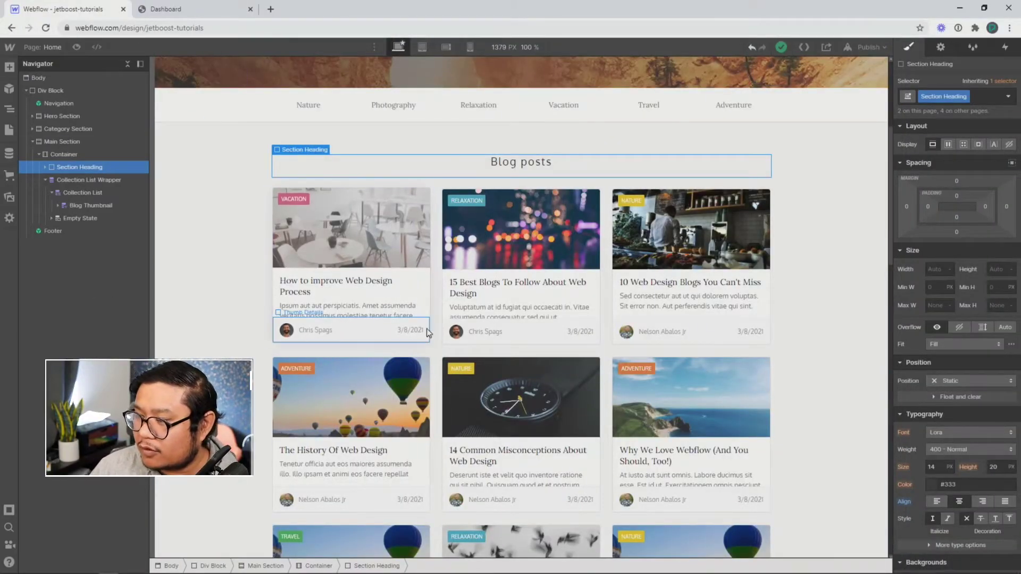
# Step: Review the Blog Posts CMS collection, then select the blog cards collection list on the page
pyautogui.click(9, 154)
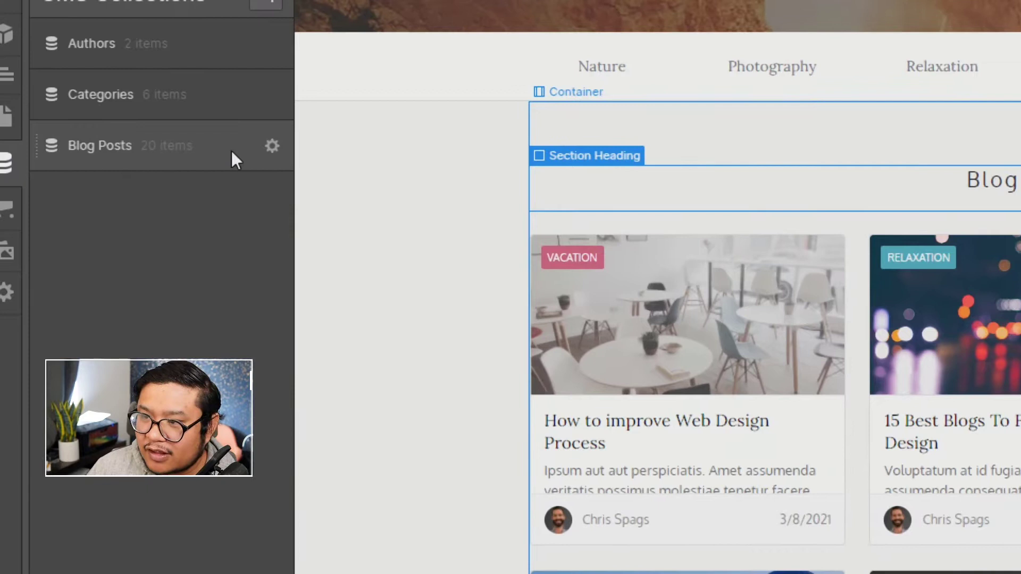
pyautogui.click(271, 147)
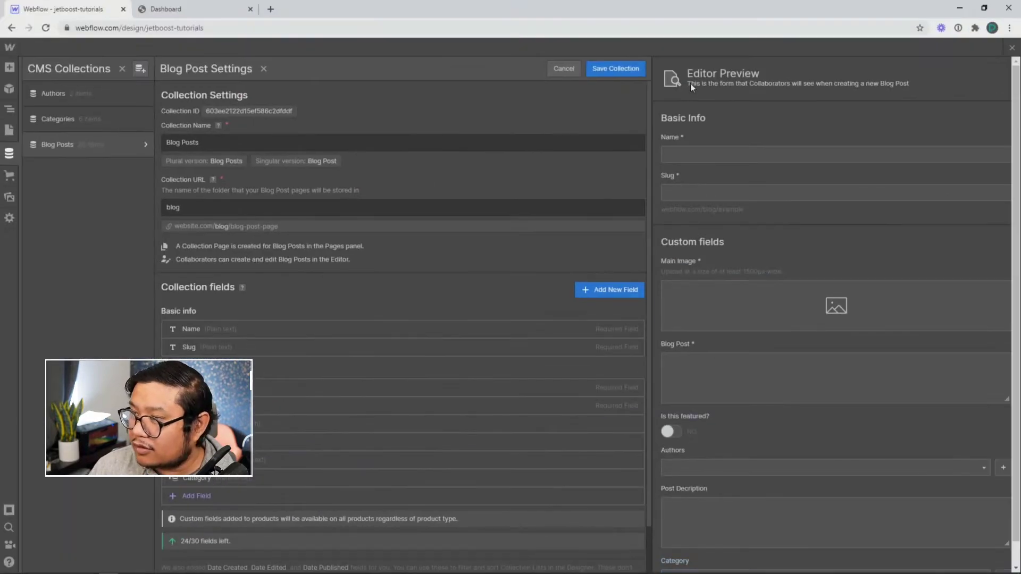
pyautogui.click(1012, 49)
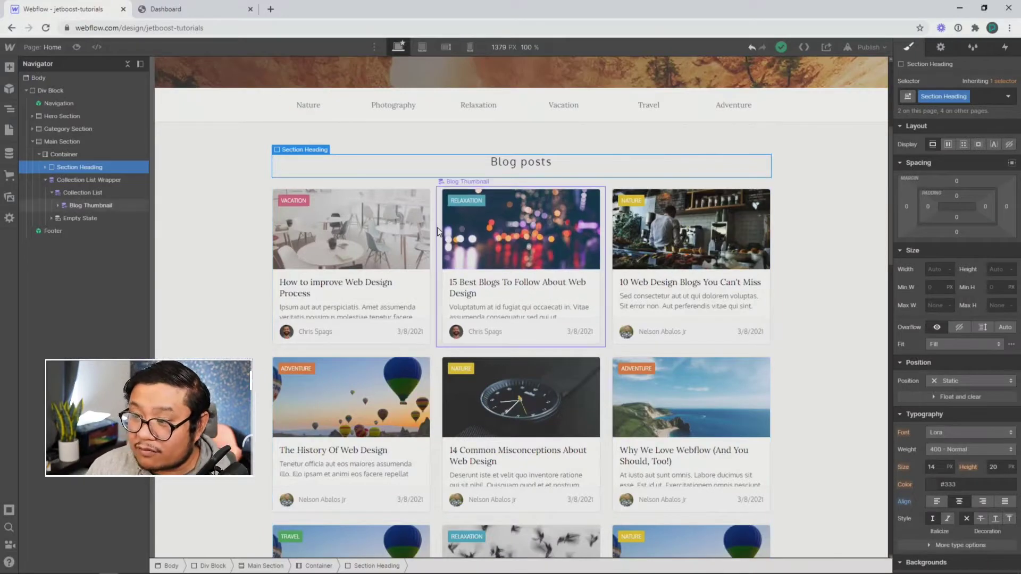
pyautogui.click(110, 181)
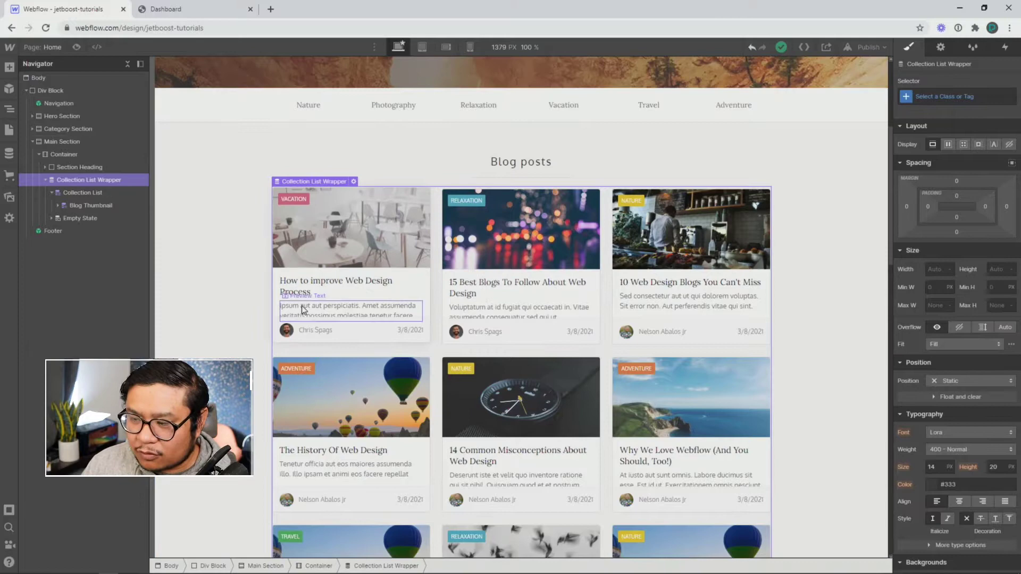
# Step: Add an Authors filter to the blog post collection list's settings
pyautogui.click(941, 48)
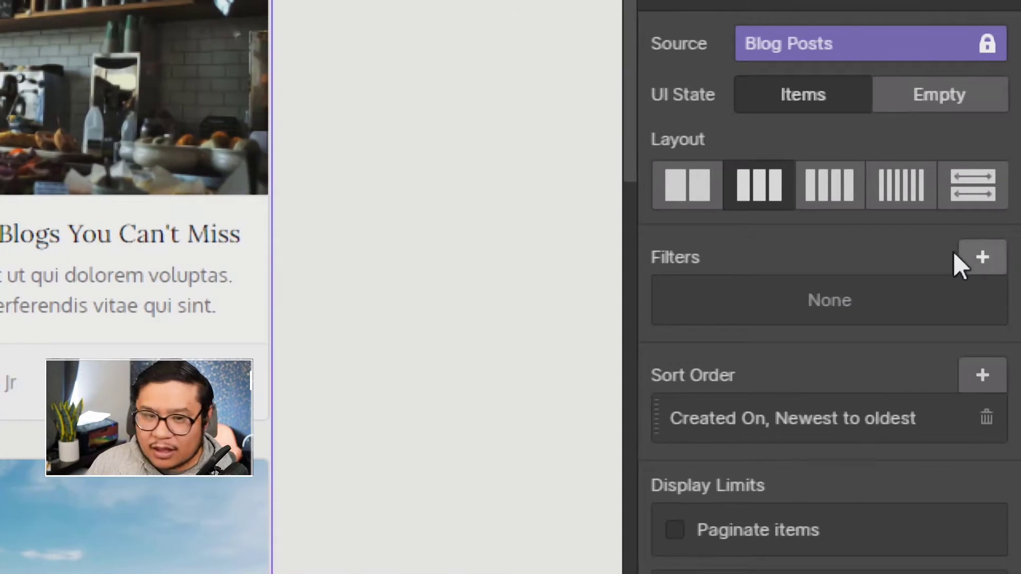
pyautogui.click(996, 258)
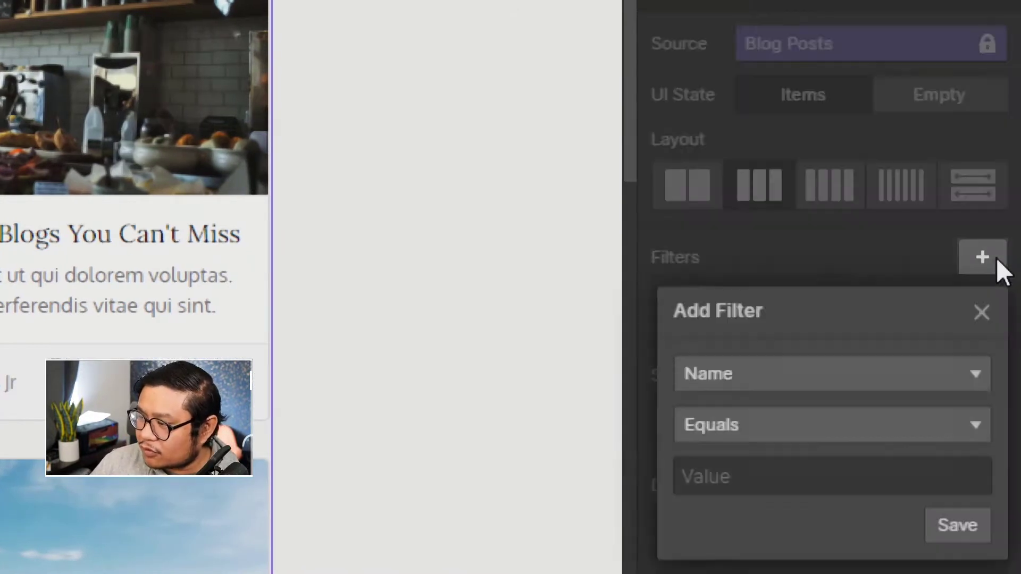
pyautogui.click(799, 381)
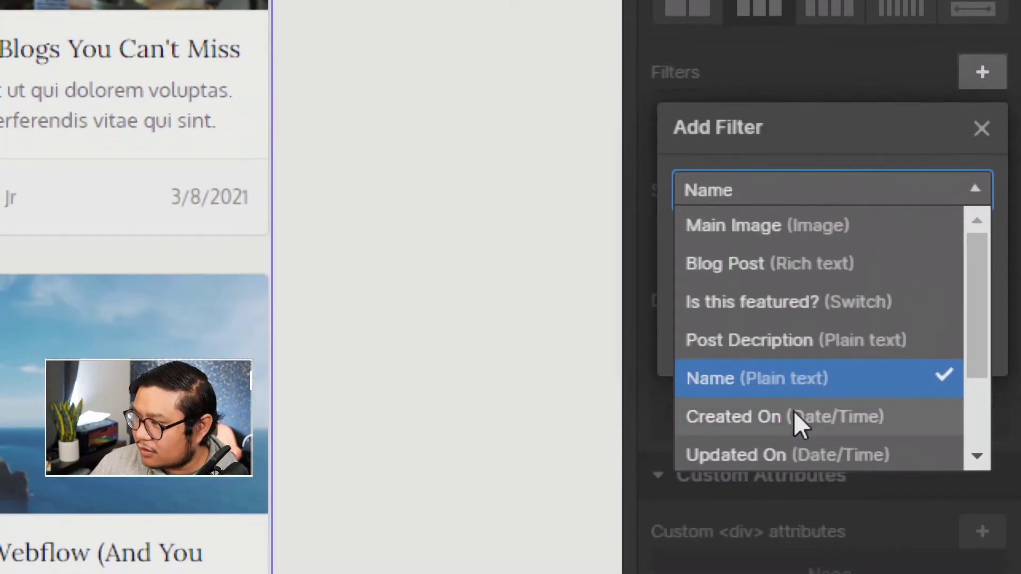
pyautogui.scroll(-2, 794, 439)
pyautogui.click(783, 421)
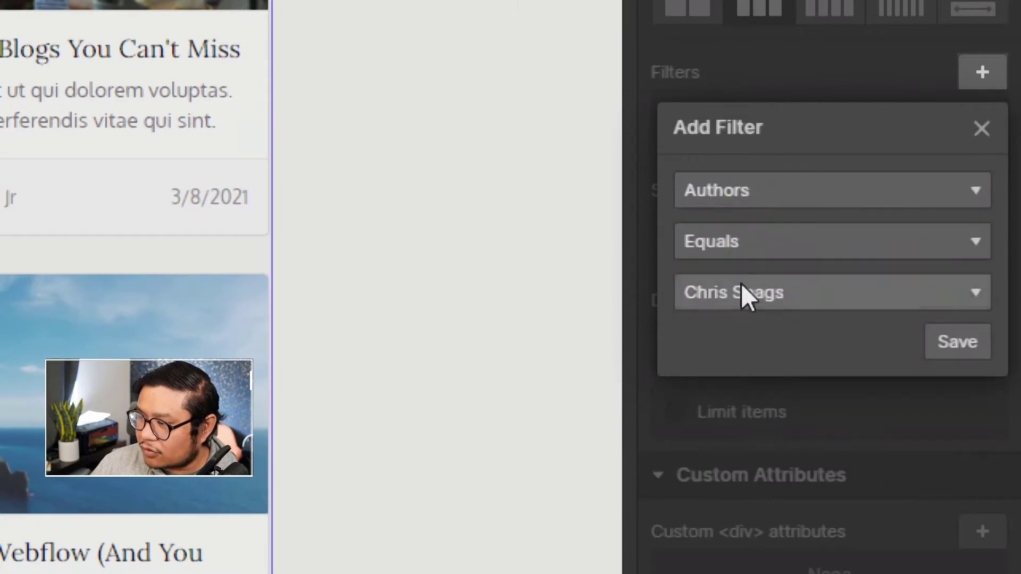
pyautogui.click(950, 342)
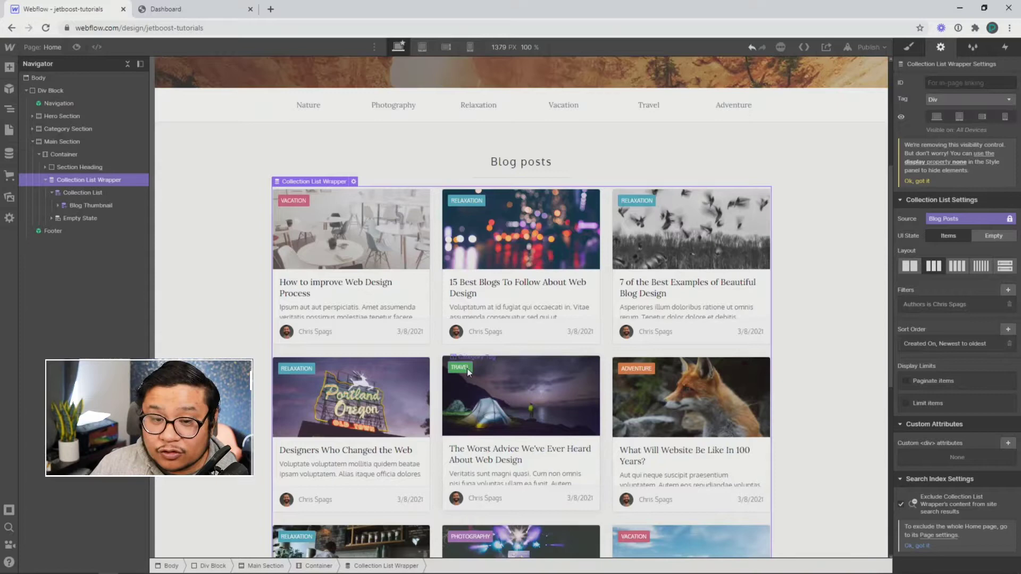
# Step: Switch the Authors filter to a different author, then delete the filter entirely
pyautogui.scroll(-5, 468, 372)
pyautogui.scroll(5, 468, 372)
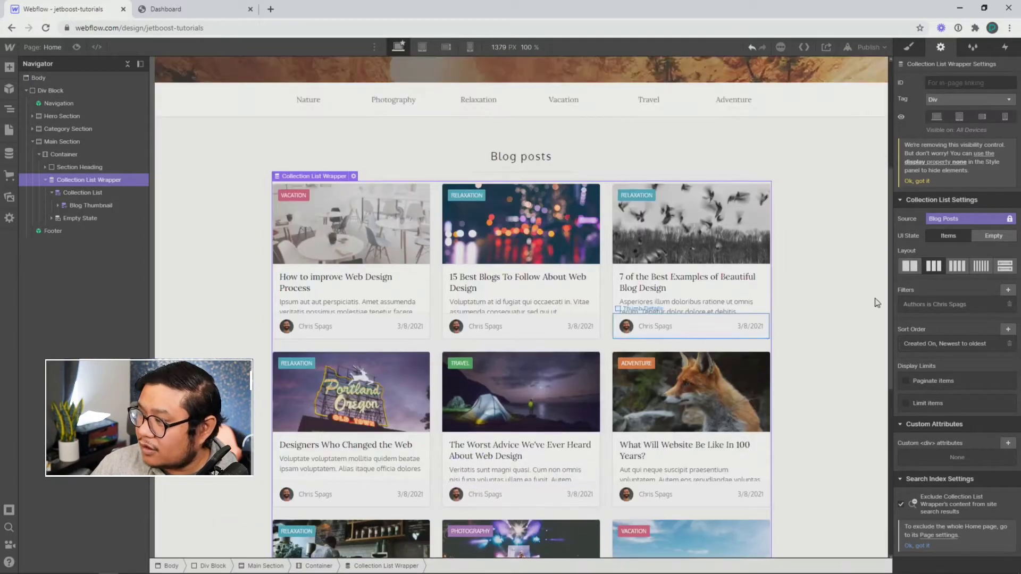
pyautogui.click(937, 305)
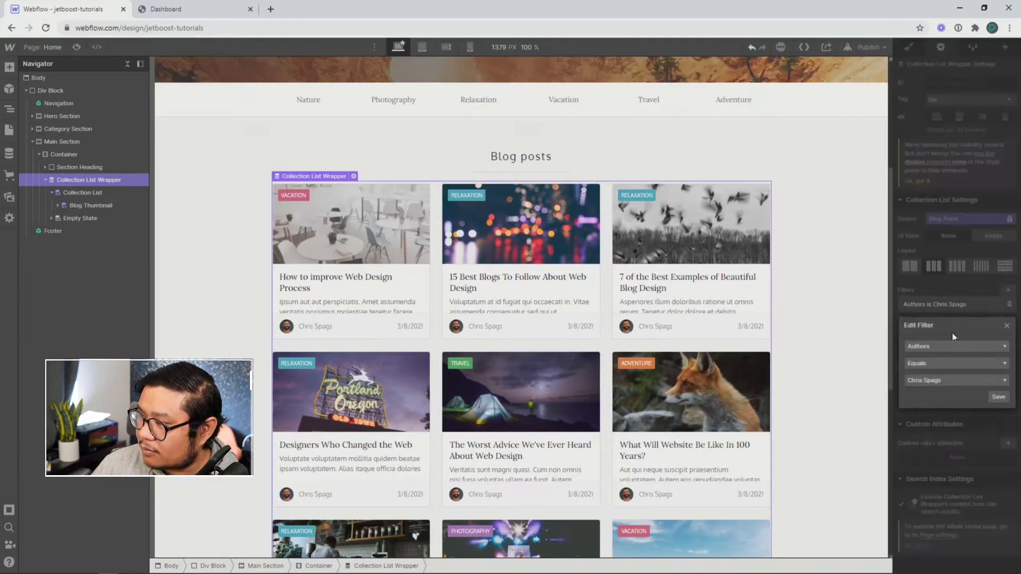
pyautogui.click(929, 382)
pyautogui.click(924, 402)
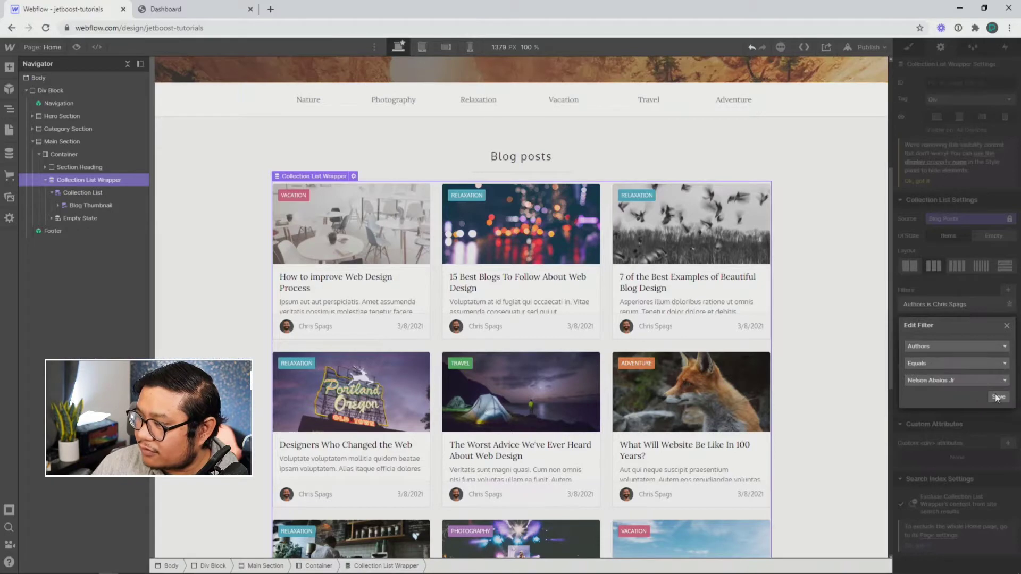
pyautogui.click(997, 398)
pyautogui.scroll(-3, 564, 337)
pyautogui.scroll(3, 564, 338)
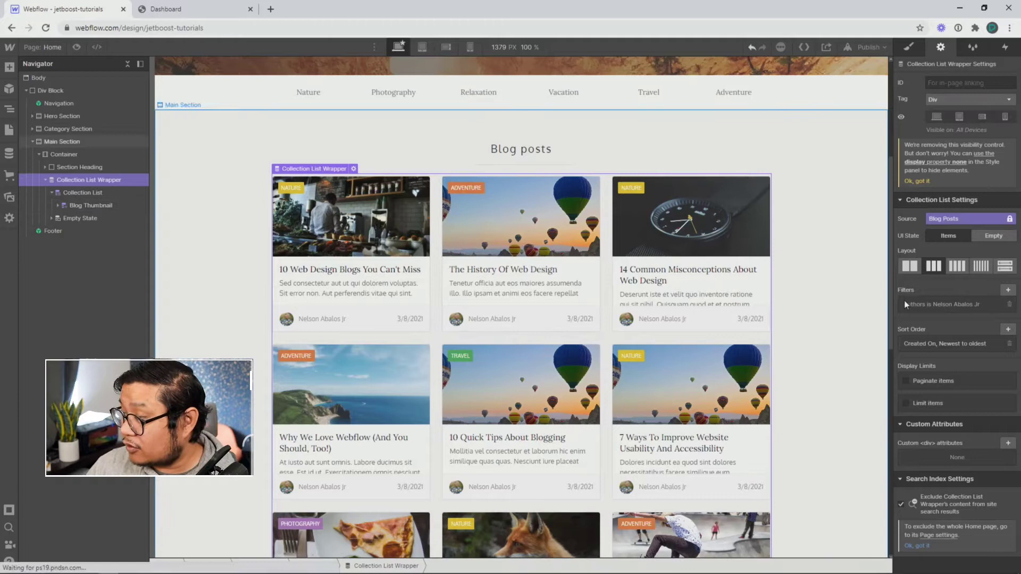
pyautogui.click(1010, 305)
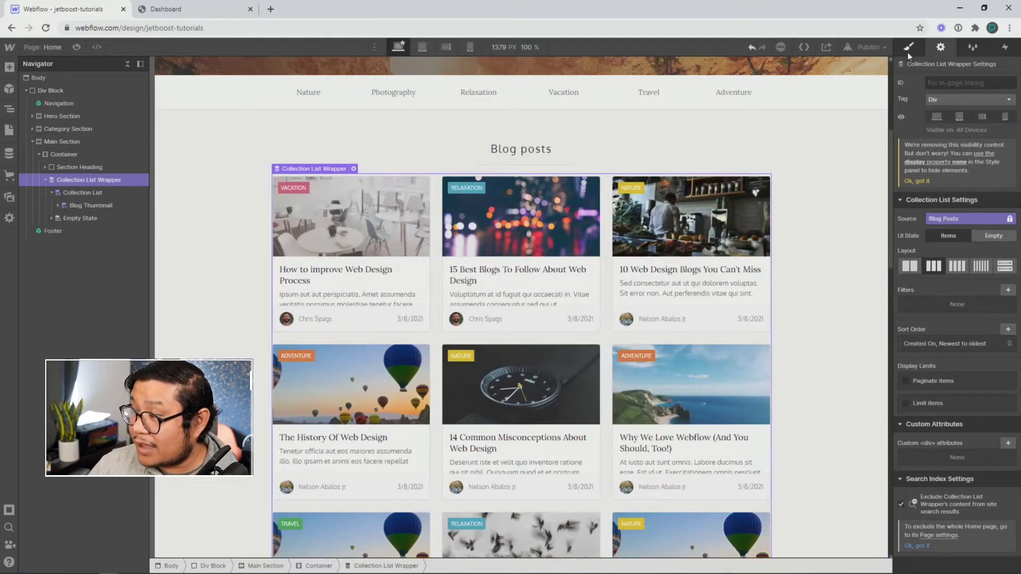
# Step: Add a Dynamic List Filters booster from the Jetboost dashboard
pyautogui.click(908, 49)
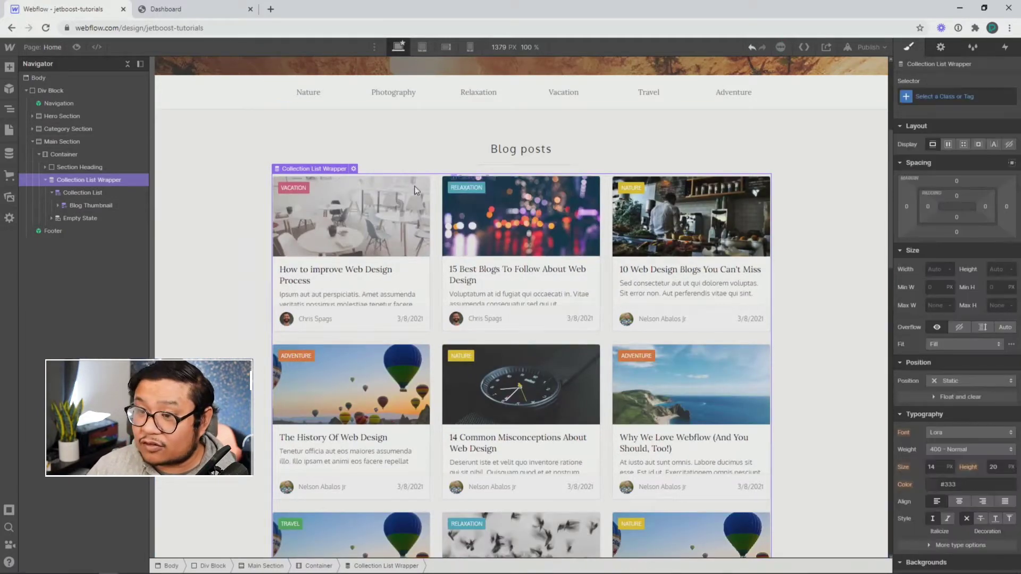
pyautogui.click(169, 11)
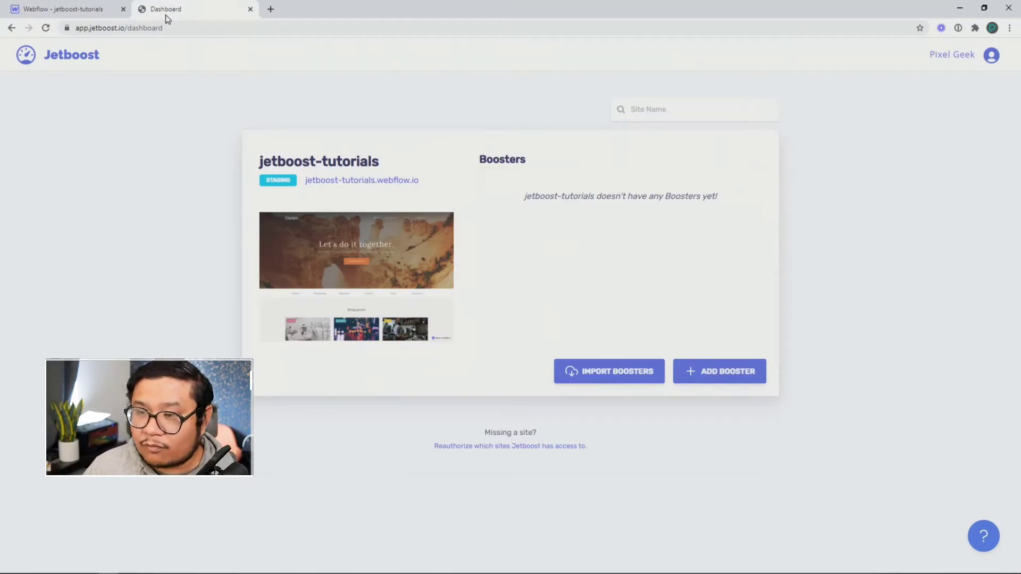
pyautogui.click(726, 372)
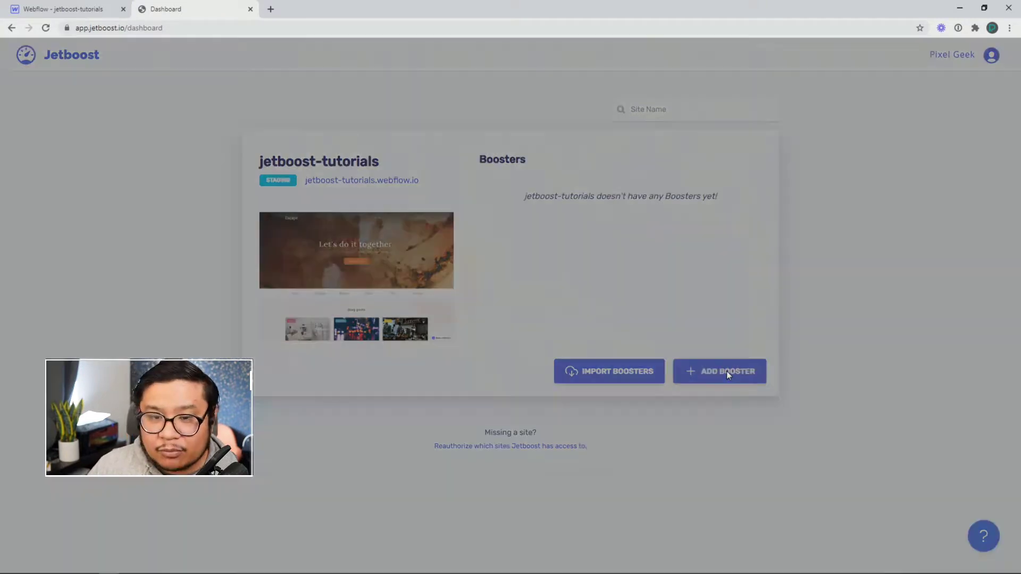
pyautogui.click(527, 216)
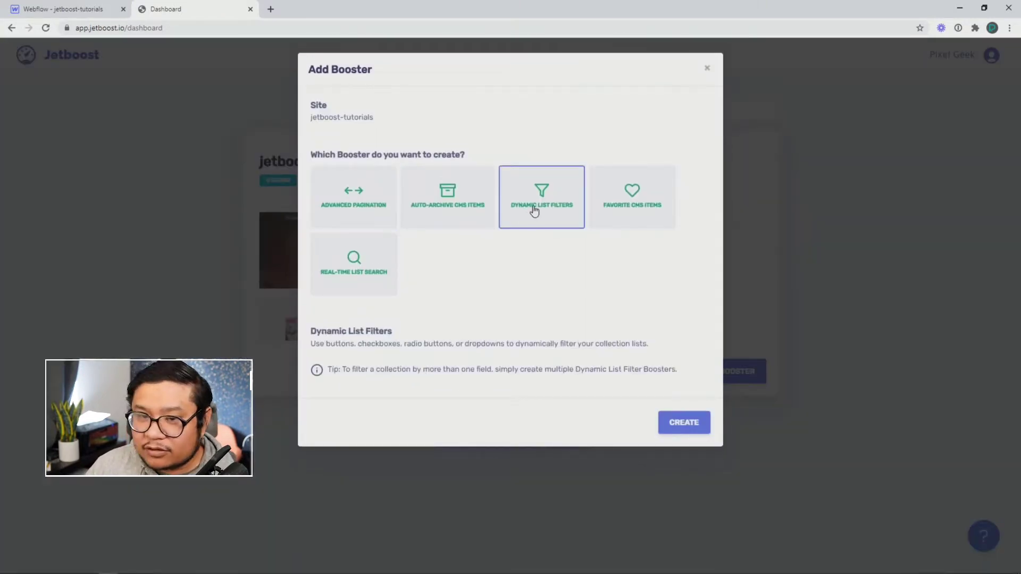
pyautogui.click(683, 422)
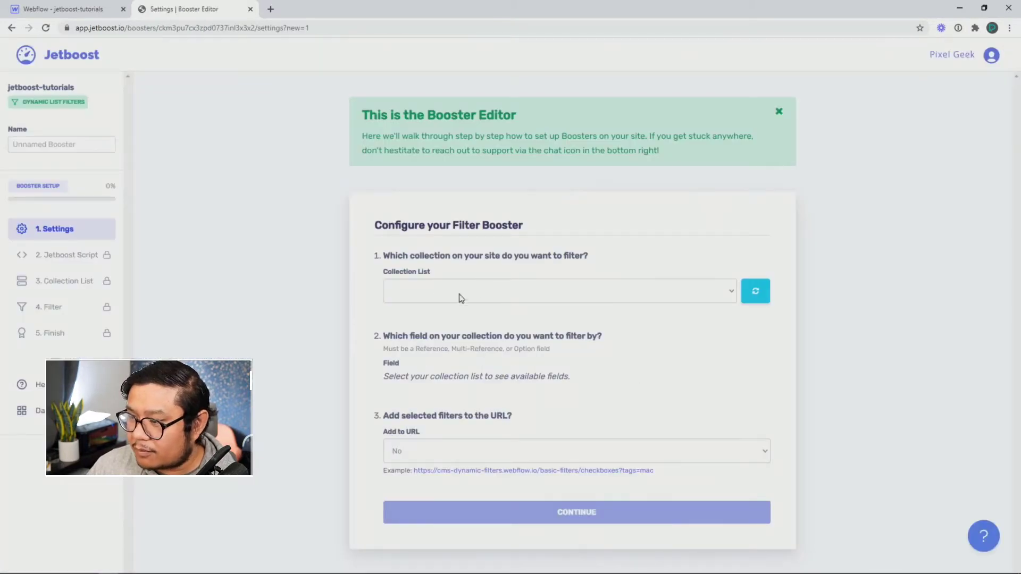
# Step: Set the booster's collection list to Blog Posts and its filter field to Authors
pyautogui.click(431, 296)
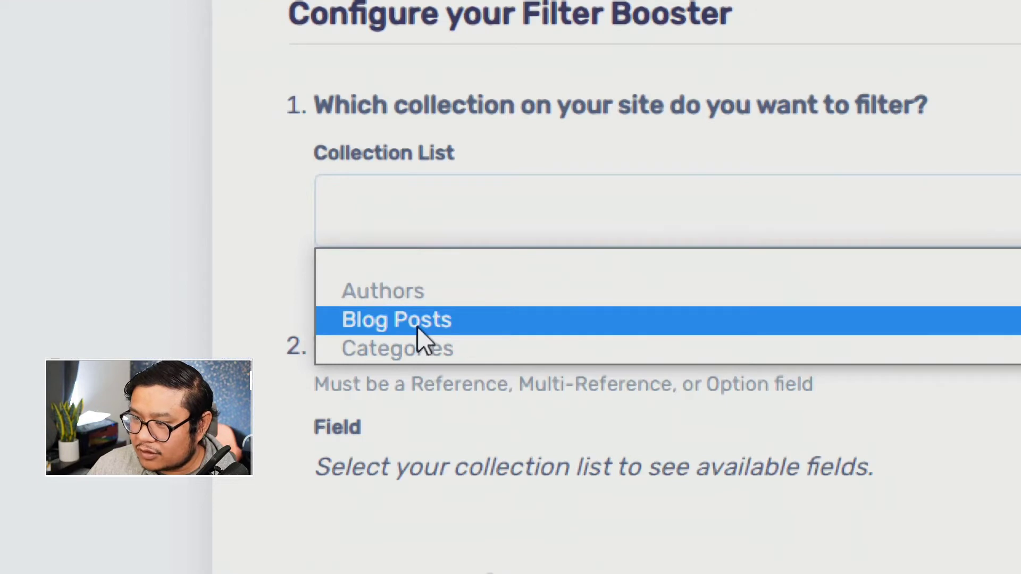
pyautogui.click(417, 322)
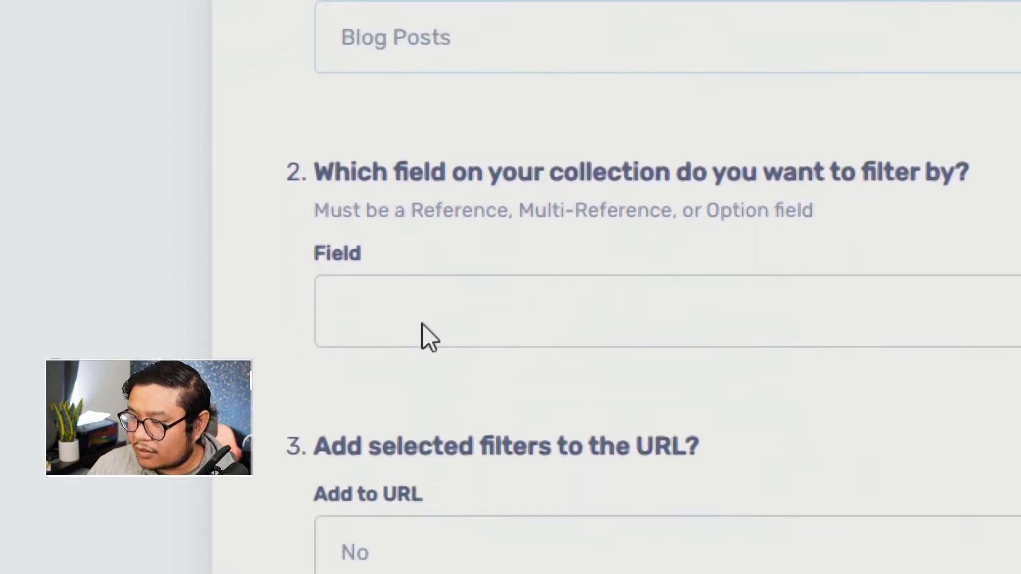
pyautogui.click(423, 323)
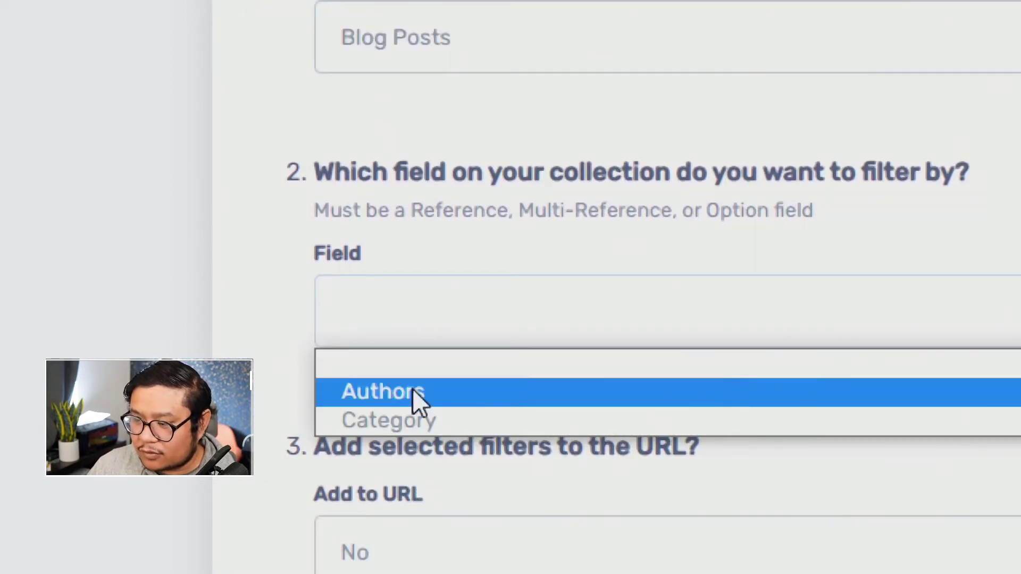
pyautogui.click(412, 392)
pyautogui.scroll(-4, 413, 458)
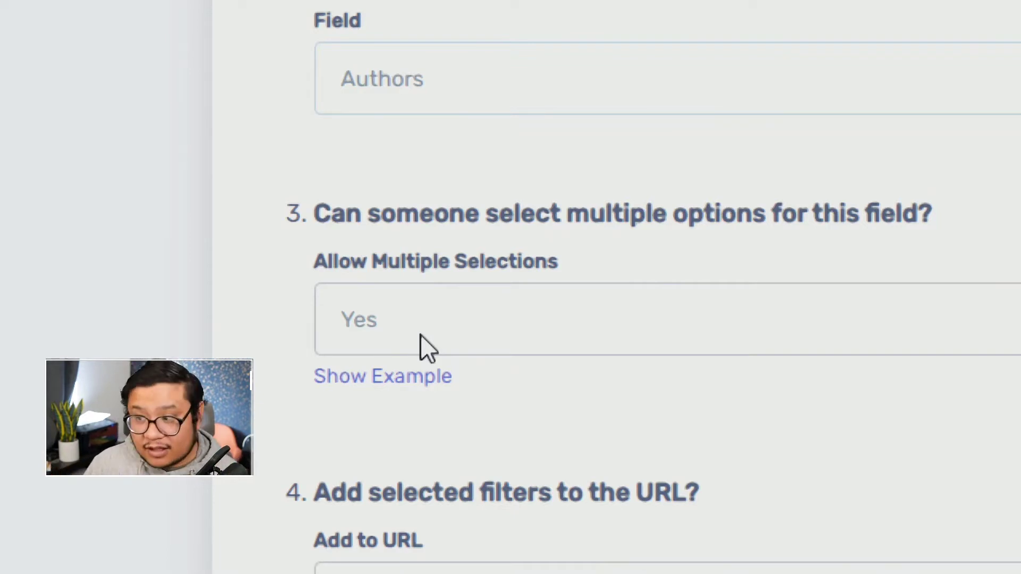
# Step: Set Allow Multiple Selections and Add to URL to Yes, then save and continue
pyautogui.click(420, 334)
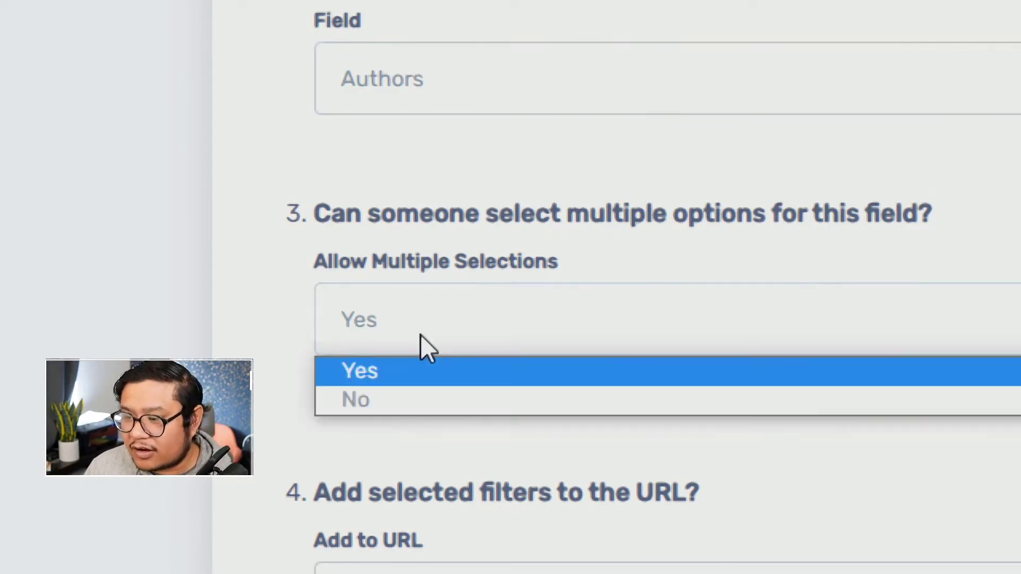
pyautogui.click(420, 335)
pyautogui.scroll(-1, 435, 369)
pyautogui.scroll(-3, 435, 369)
pyautogui.click(426, 303)
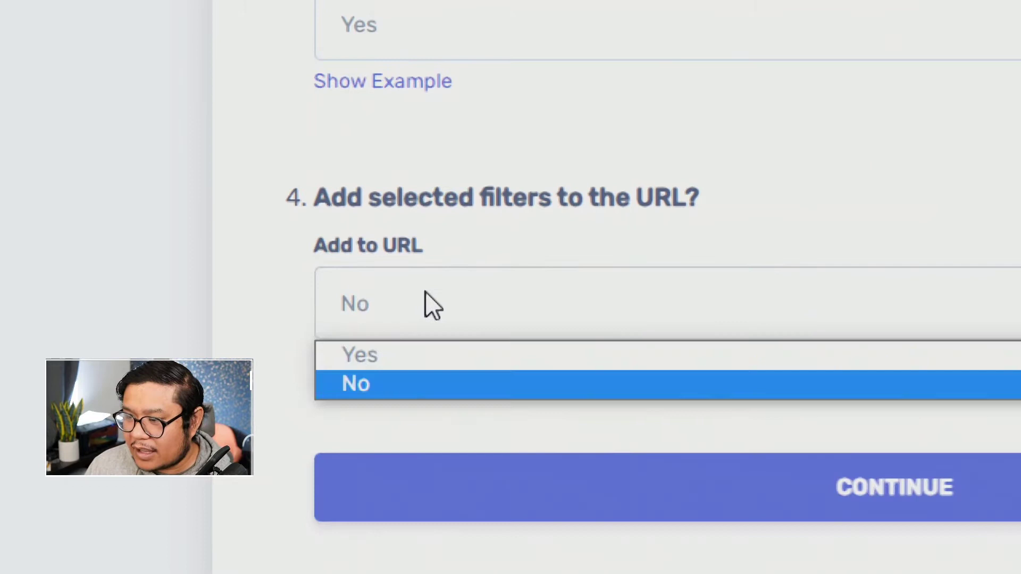
pyautogui.click(392, 358)
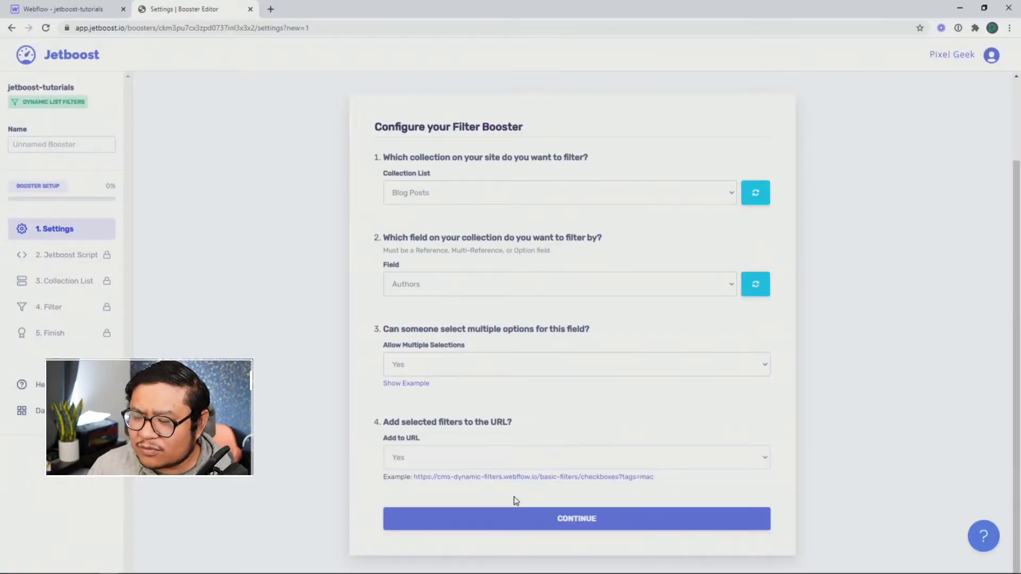
pyautogui.click(513, 517)
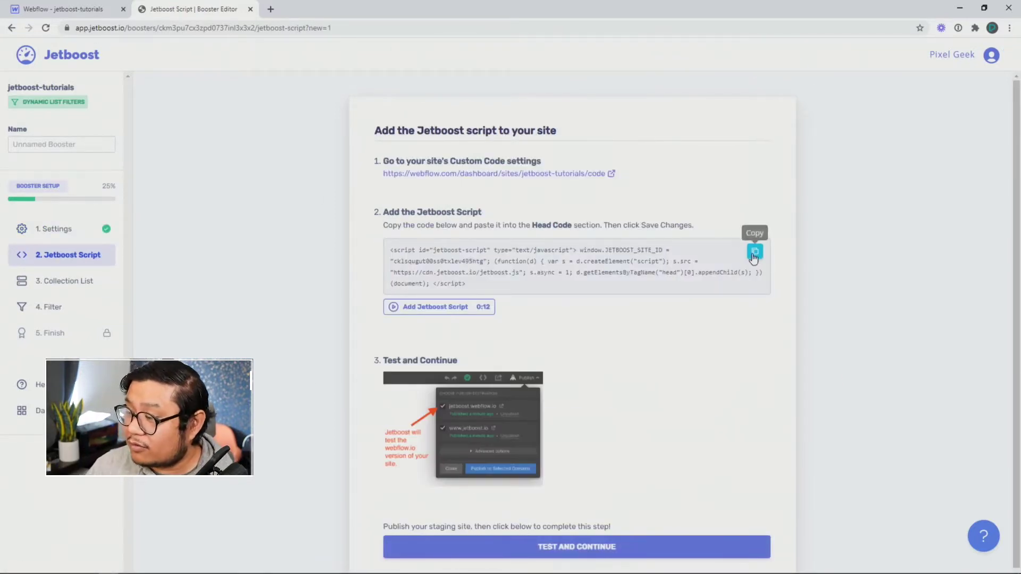
# Step: Copy the Jetboost script code from the script step
pyautogui.click(753, 256)
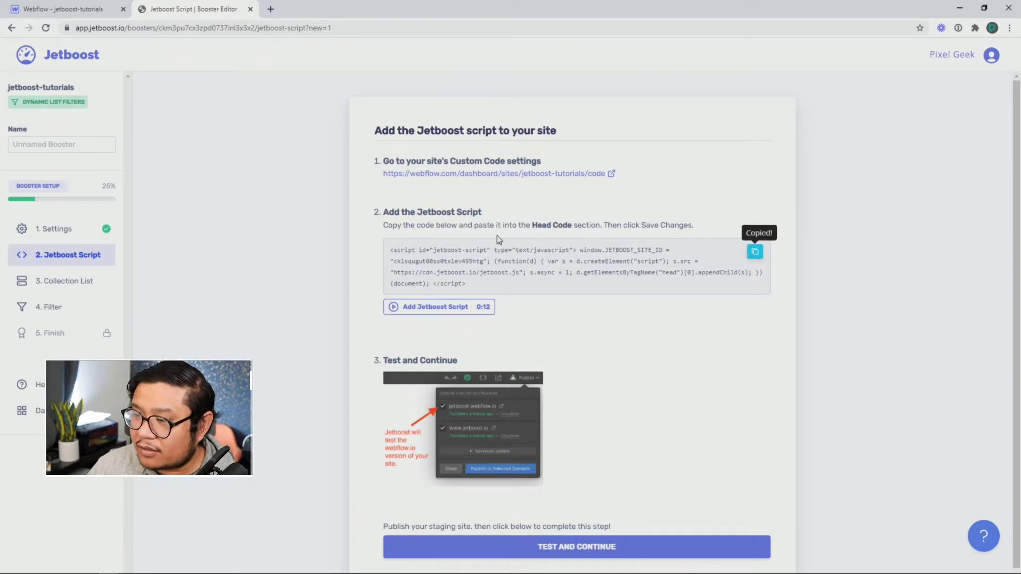
# Step: Paste the Jetboost script into Webflow's Head Code custom code and save
pyautogui.click(420, 174)
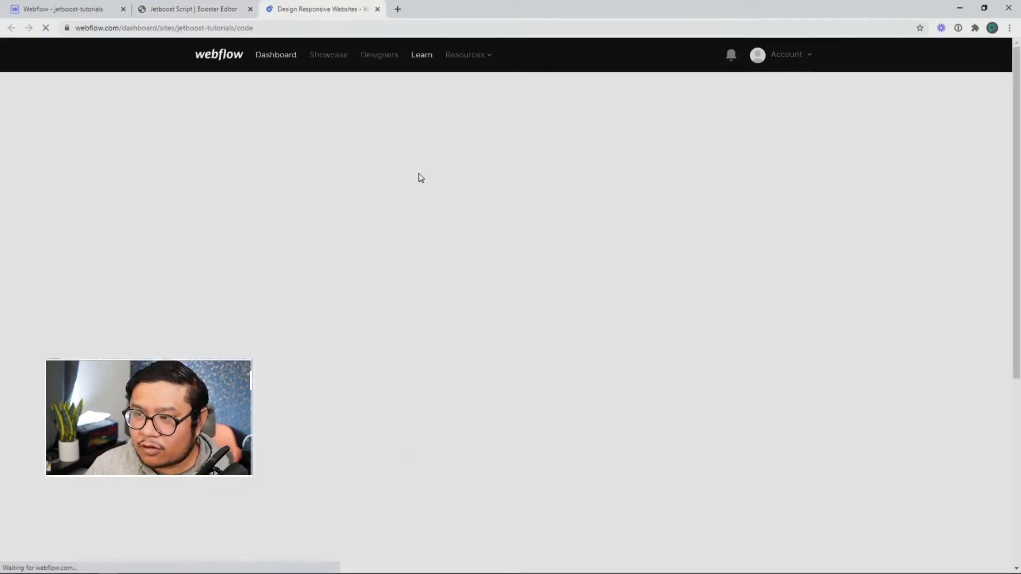
pyautogui.click(342, 330)
pyautogui.hotkey('ctrl', 'v')
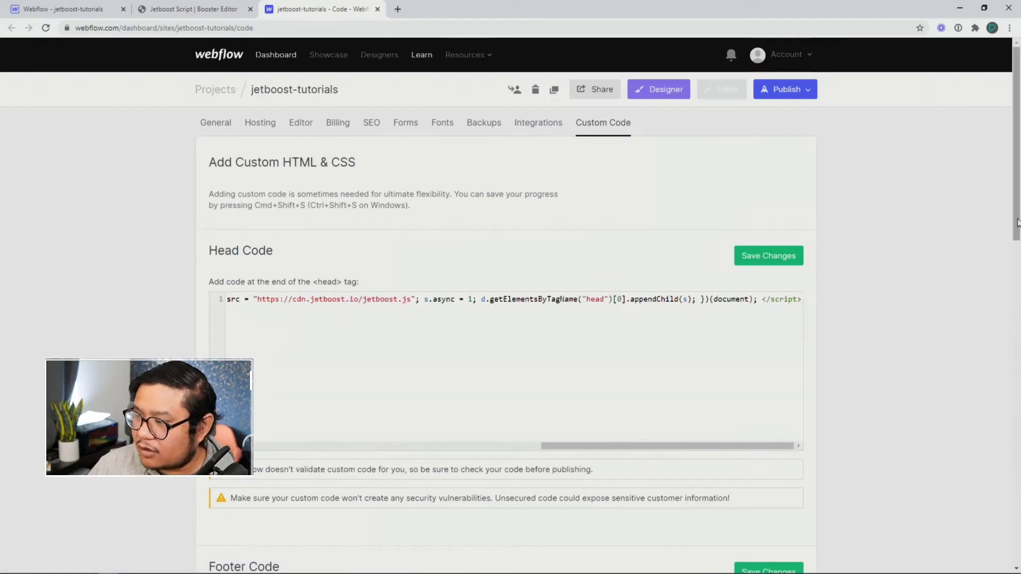
pyautogui.click(777, 255)
# Step: Publish the site to the webflow.io domain and return to Jetboost
pyautogui.click(786, 88)
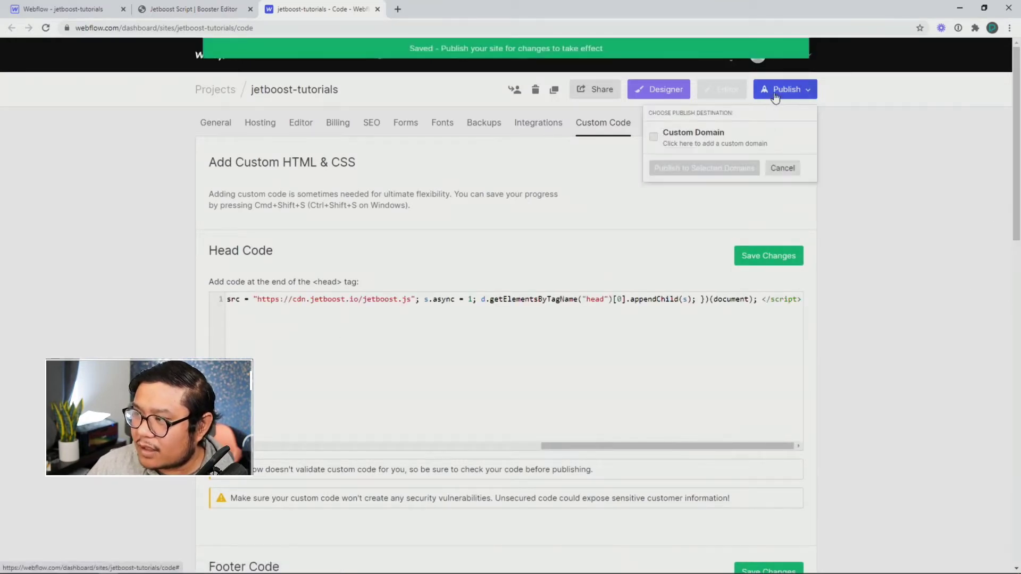
pyautogui.click(654, 137)
pyautogui.click(671, 199)
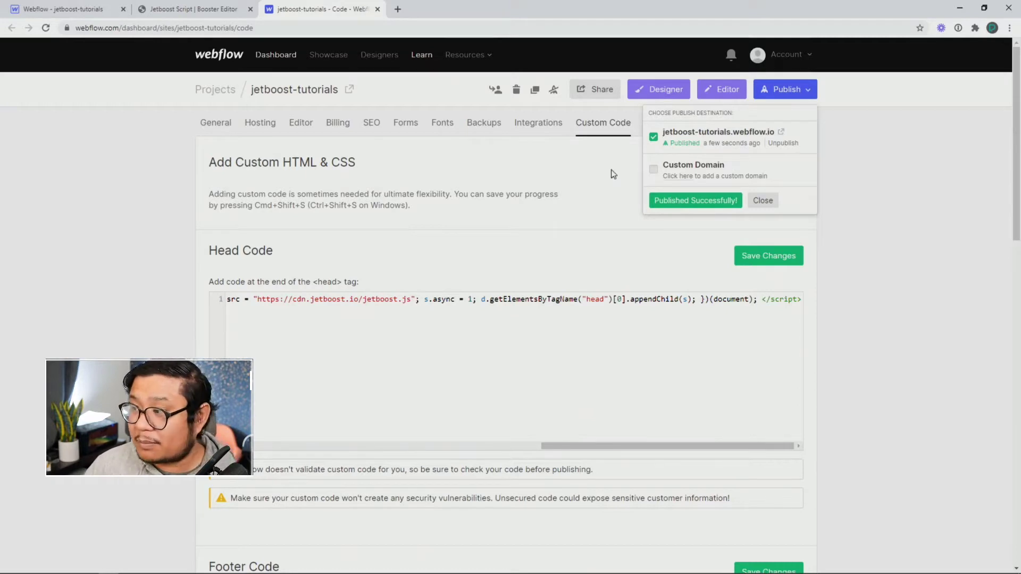
pyautogui.click(378, 9)
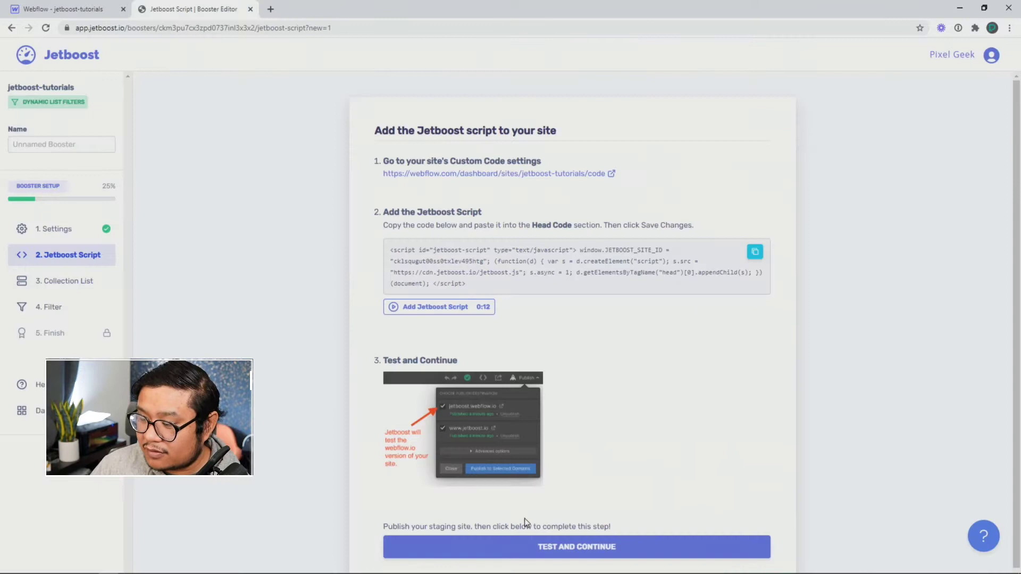
# Step: Pass the script test and copy the jetboost-list-wrapper-d3vk class name
pyautogui.click(534, 549)
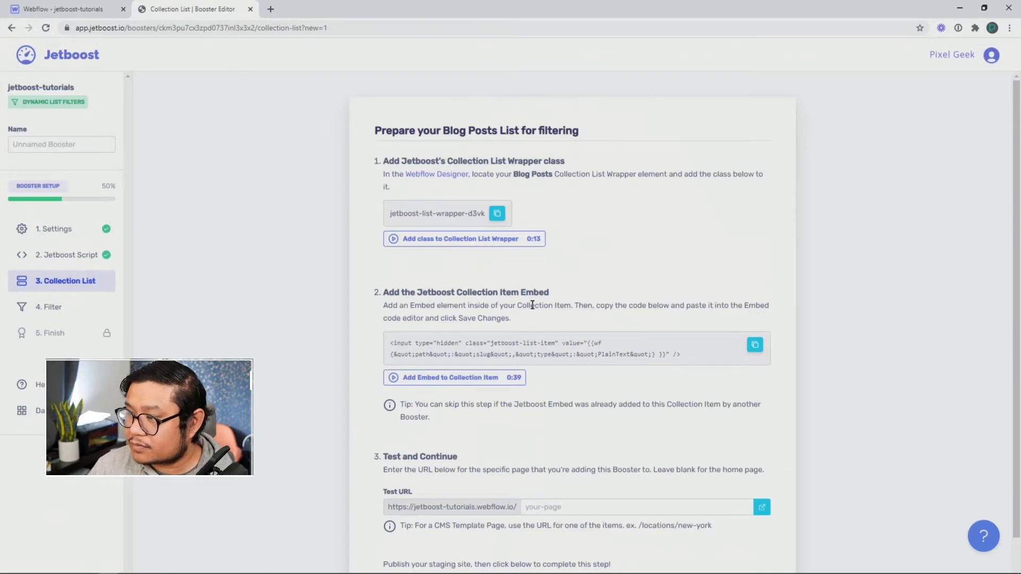
pyautogui.click(497, 215)
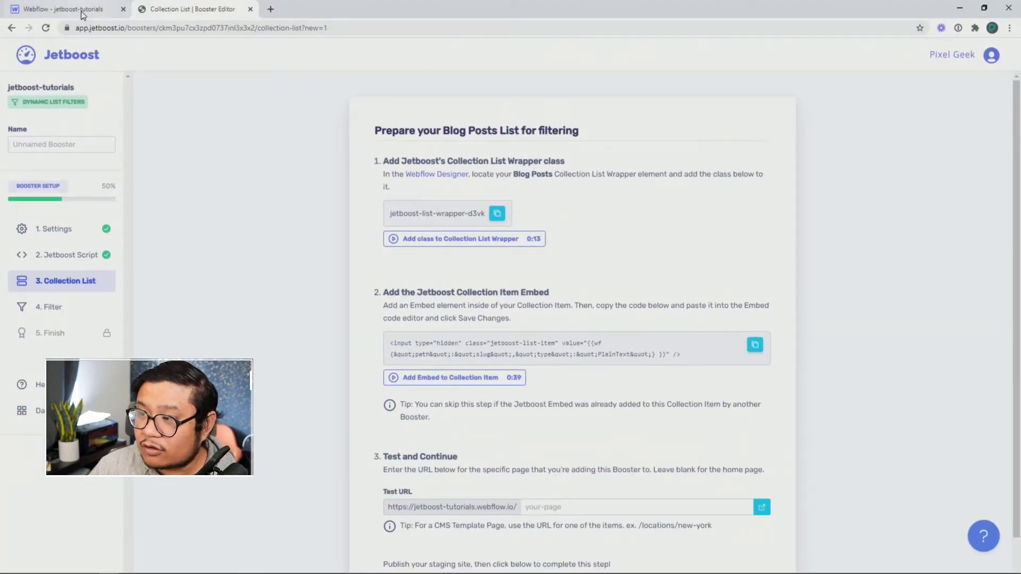
# Step: Apply the jetboost-list-wrapper-d3vk class to the Collection List Wrapper in Webflow
pyautogui.click(83, 12)
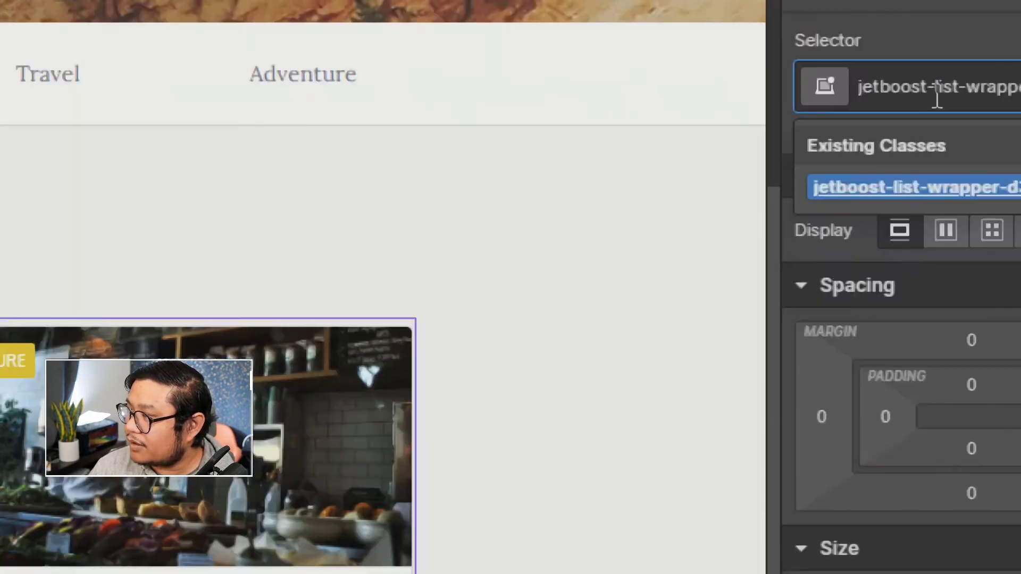
pyautogui.press('Return')
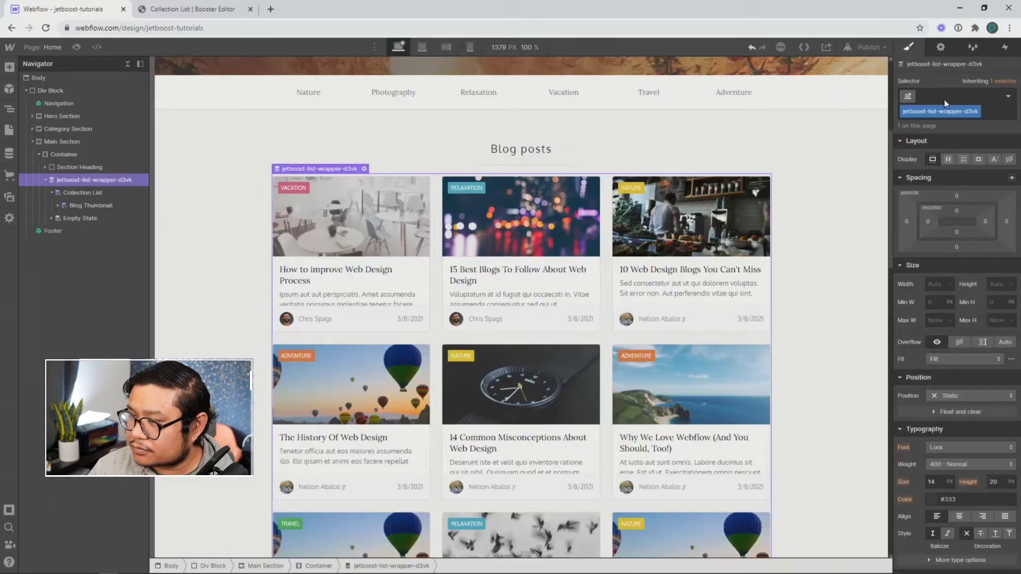
# Step: Copy the Collection Item Embed code from Jetboost's Collection List step
pyautogui.click(190, 18)
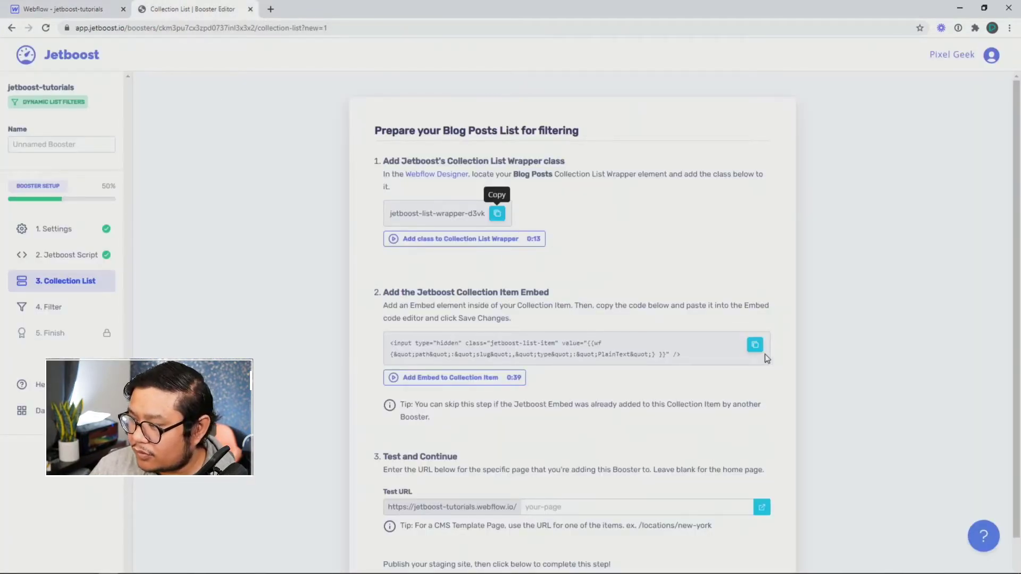
pyautogui.scroll(-2, 767, 358)
pyautogui.click(756, 275)
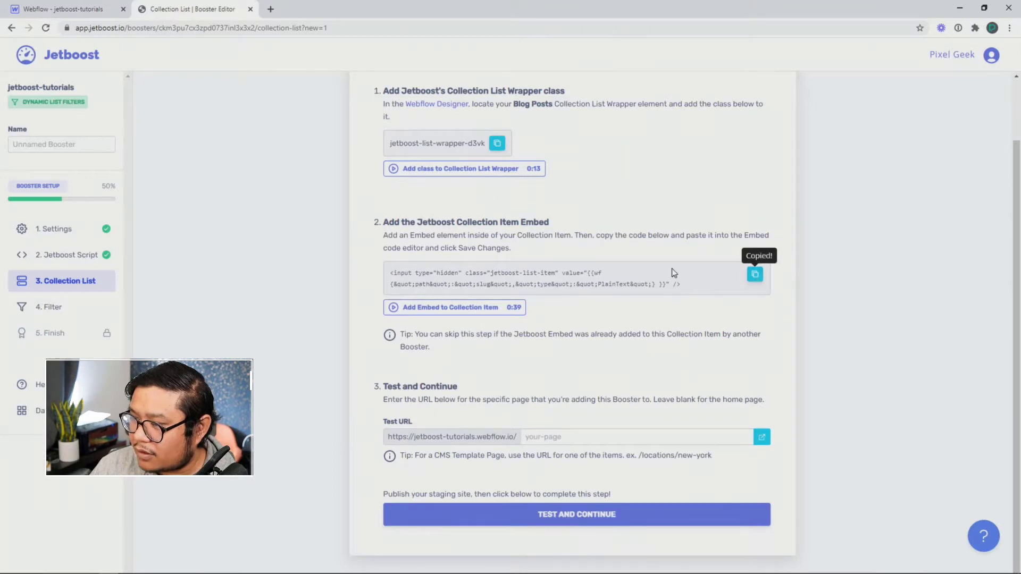
# Step: Select the Blog Thumbnail item, expand it, and search elements for 'embed'
pyautogui.click(68, 14)
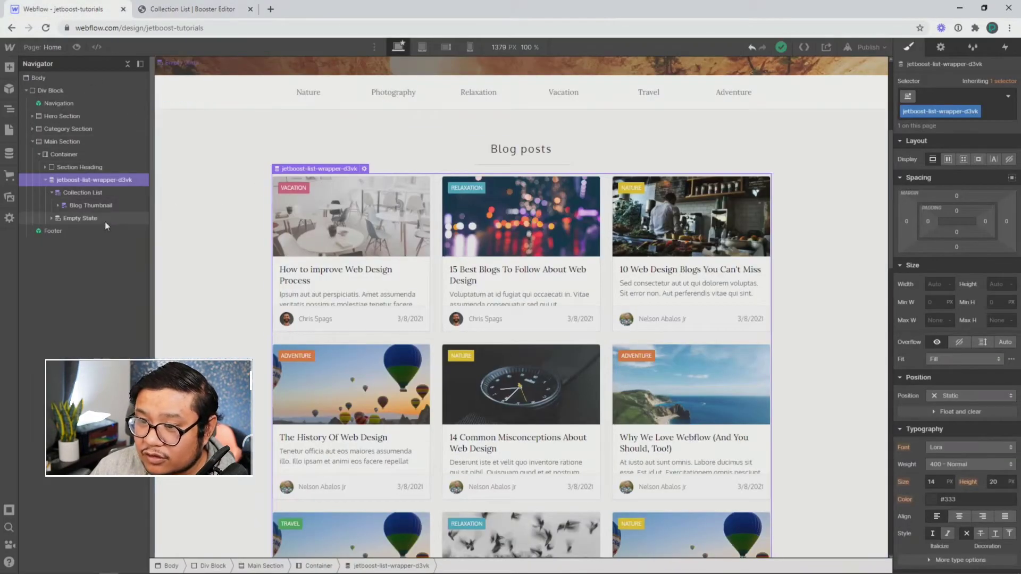
pyautogui.click(88, 207)
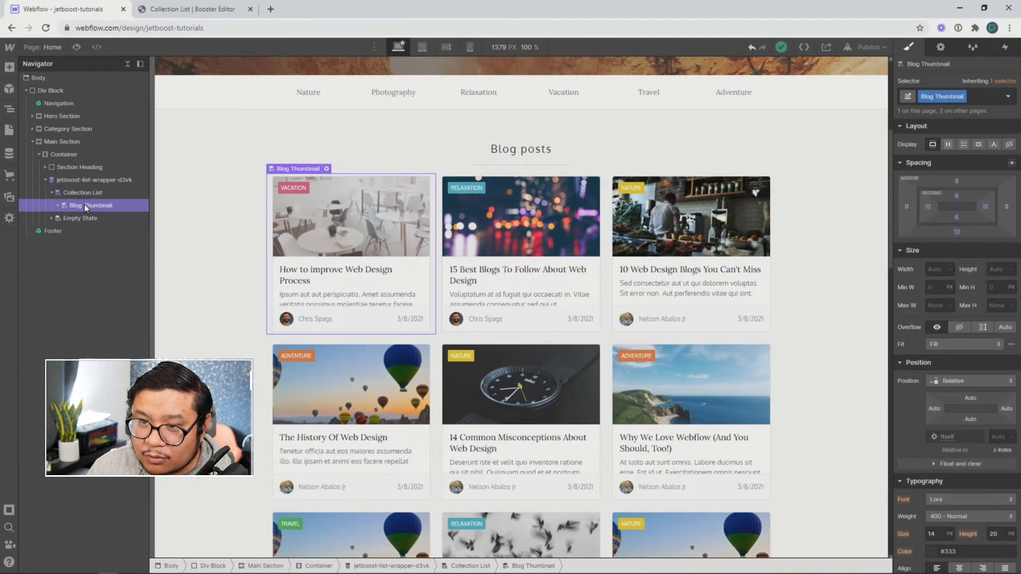
pyautogui.click(9, 67)
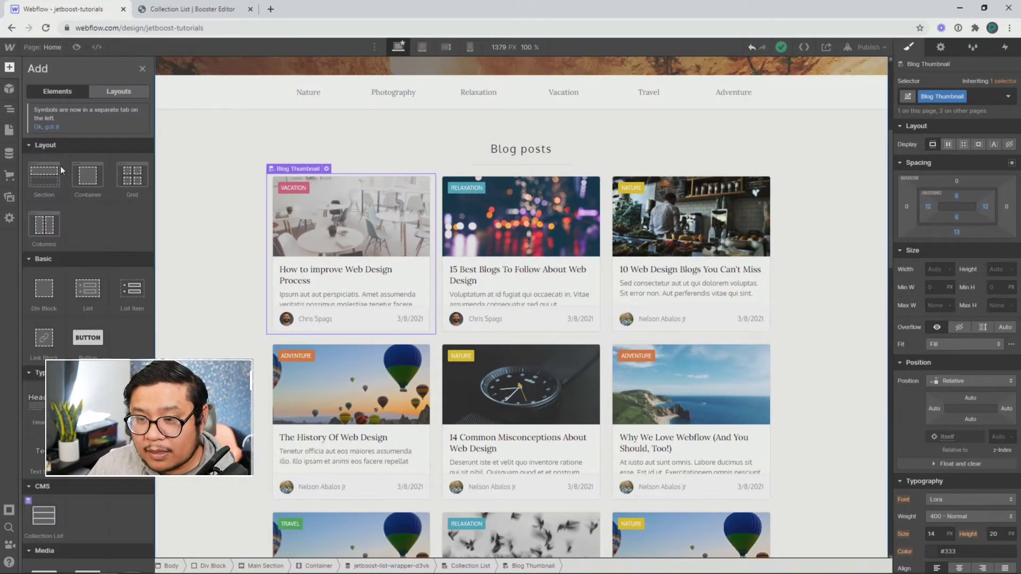
pyautogui.scroll(-8, 88, 265)
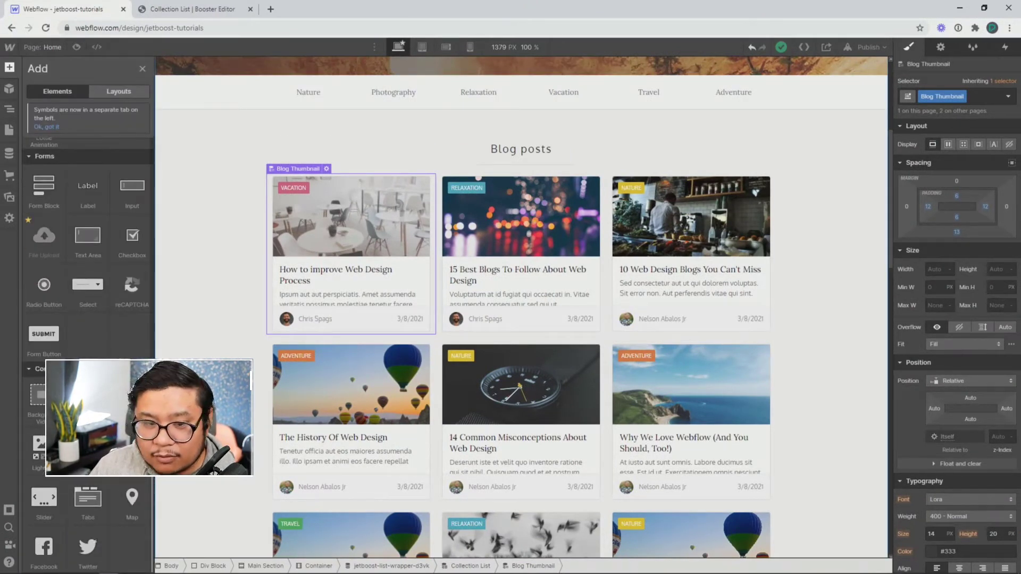
pyautogui.scroll(2, 87, 266)
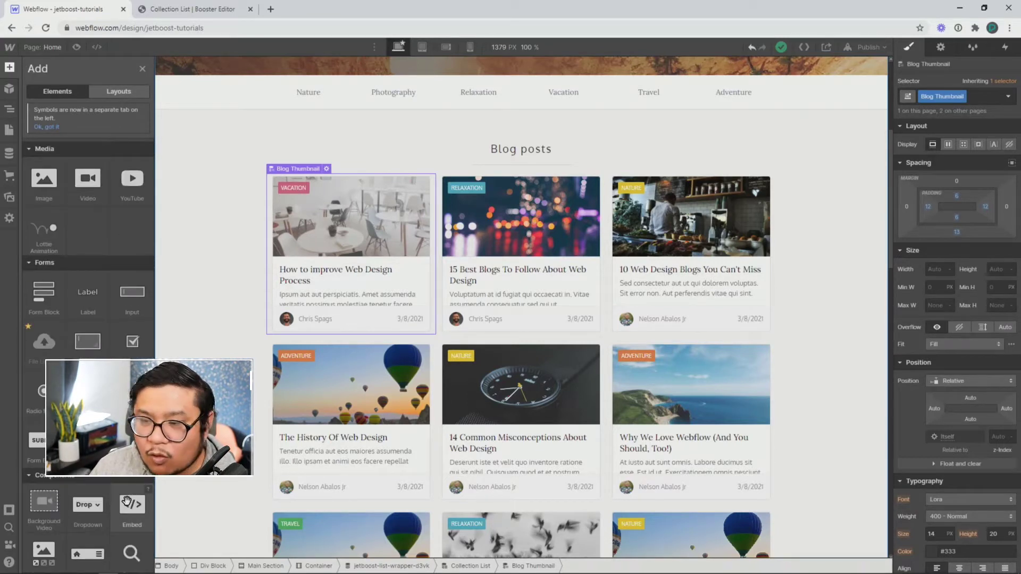
pyautogui.press('z')
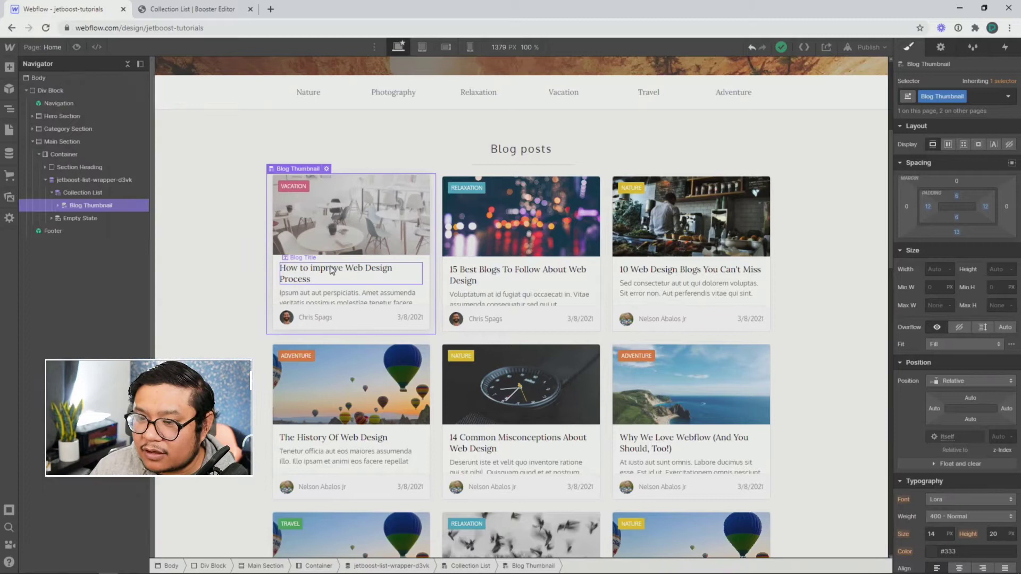
pyautogui.click(57, 205)
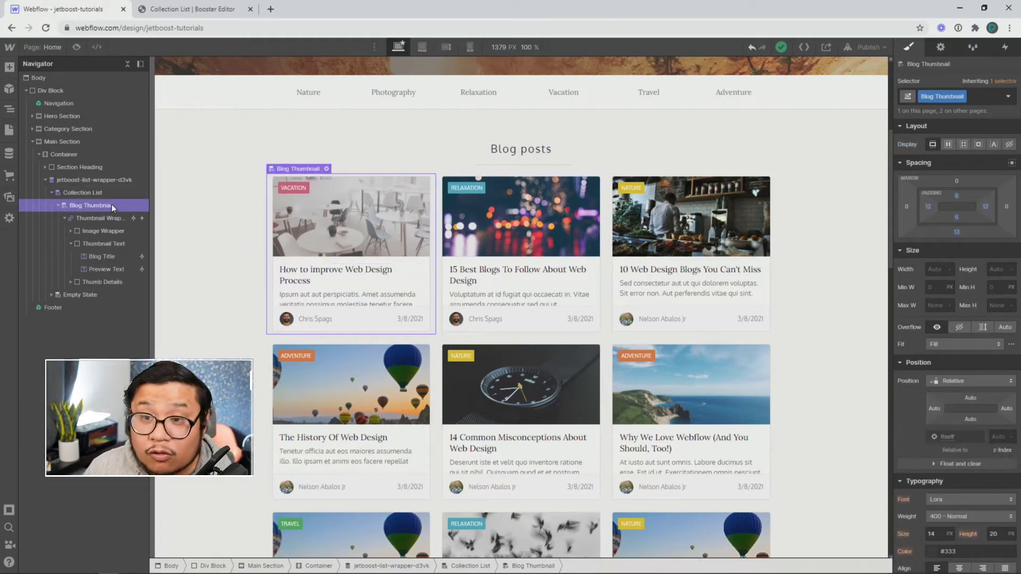
pyautogui.hotkey('ctrl', 'k')
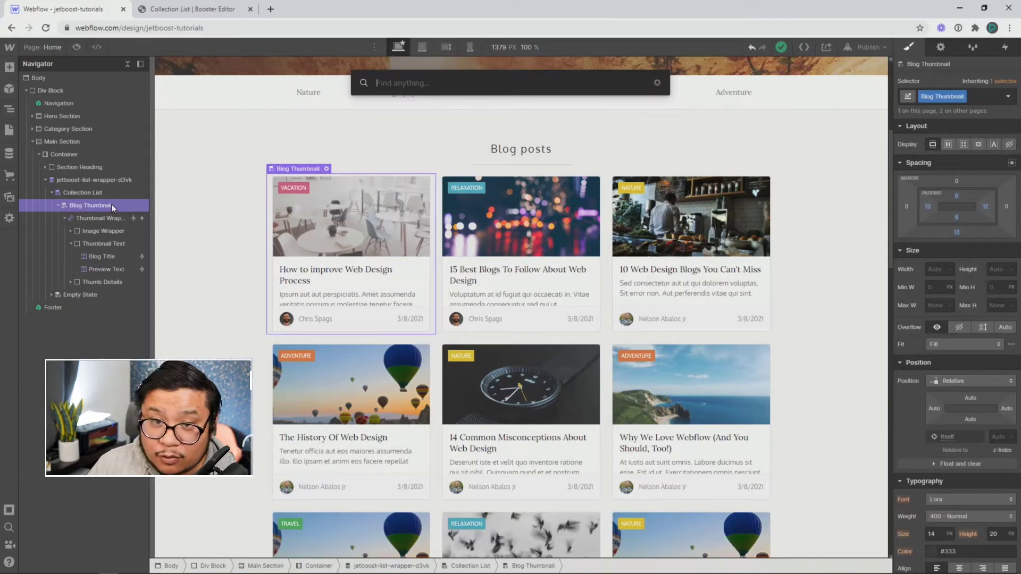
# Step: Add an HTML Embed with Jetboost's Slug hidden-input code to Blog Thumbnail, then publish to webflow.io
pyautogui.write('embed')
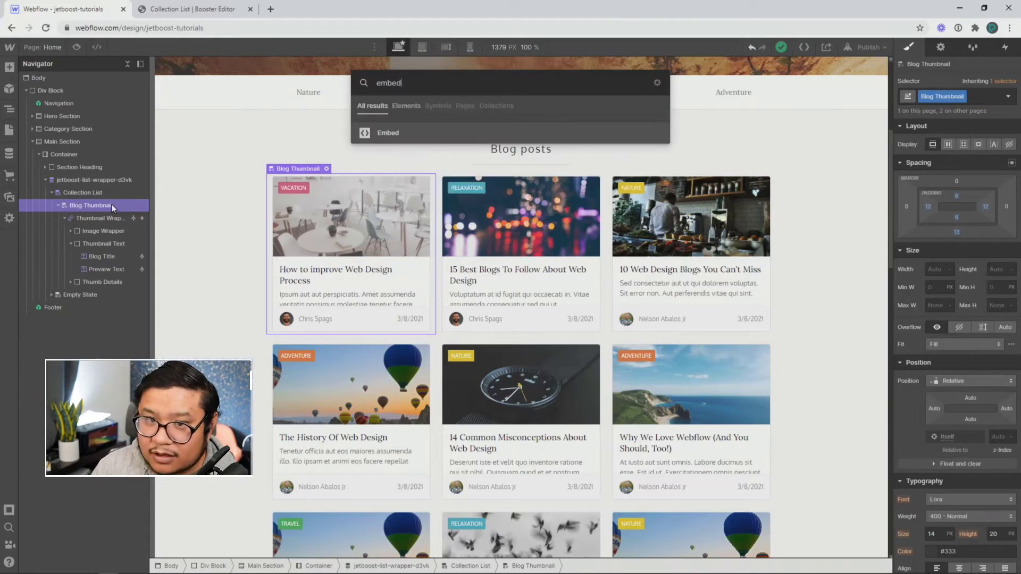
pyautogui.press('Return')
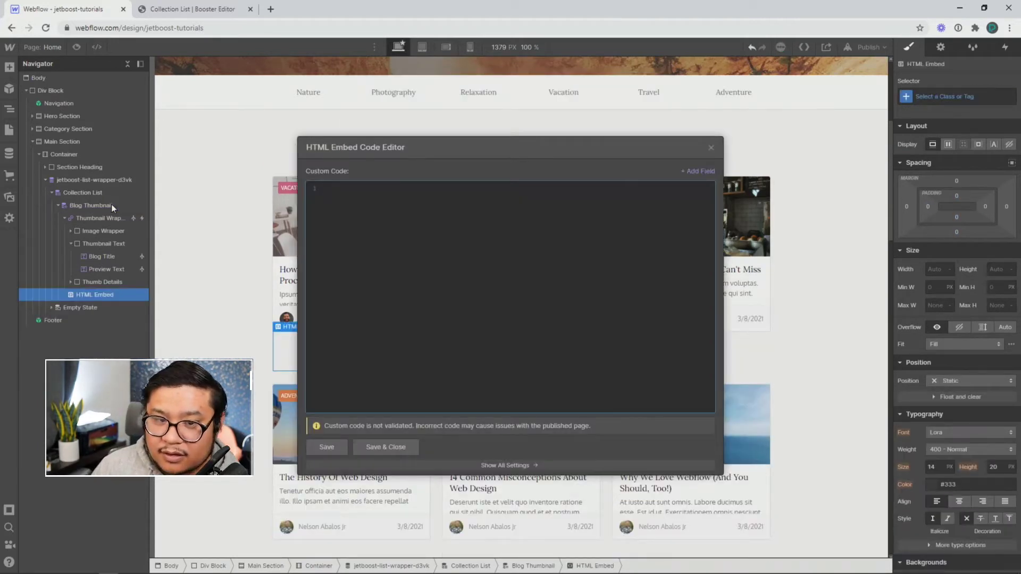
pyautogui.hotkey('ctrl', 'v')
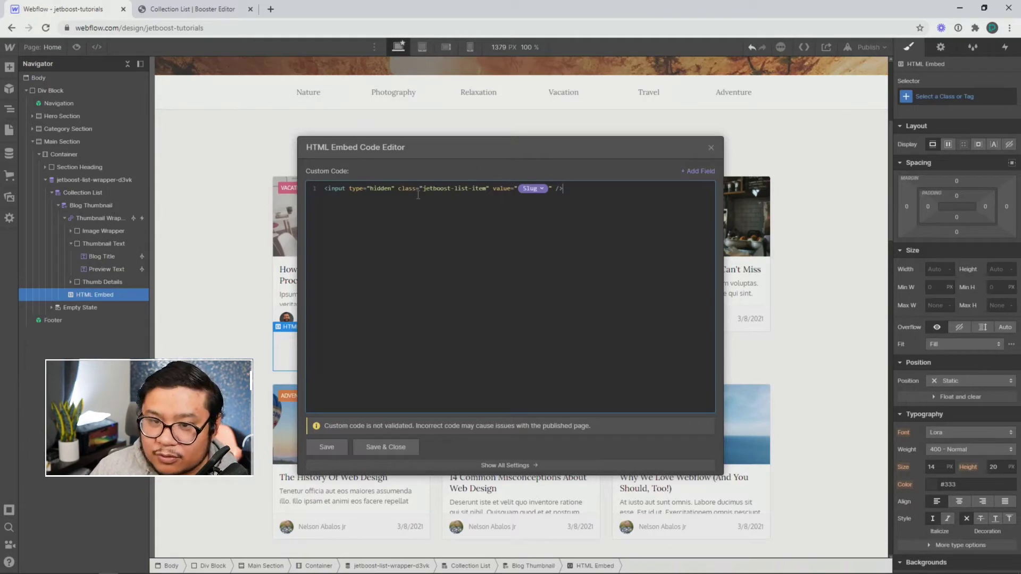
pyautogui.click(385, 445)
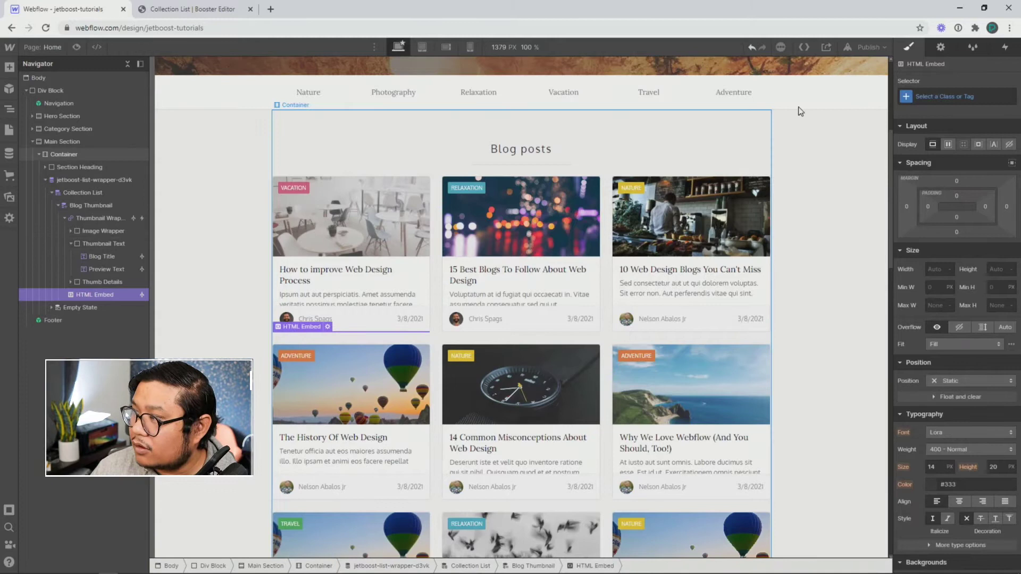
pyautogui.click(852, 52)
pyautogui.click(809, 201)
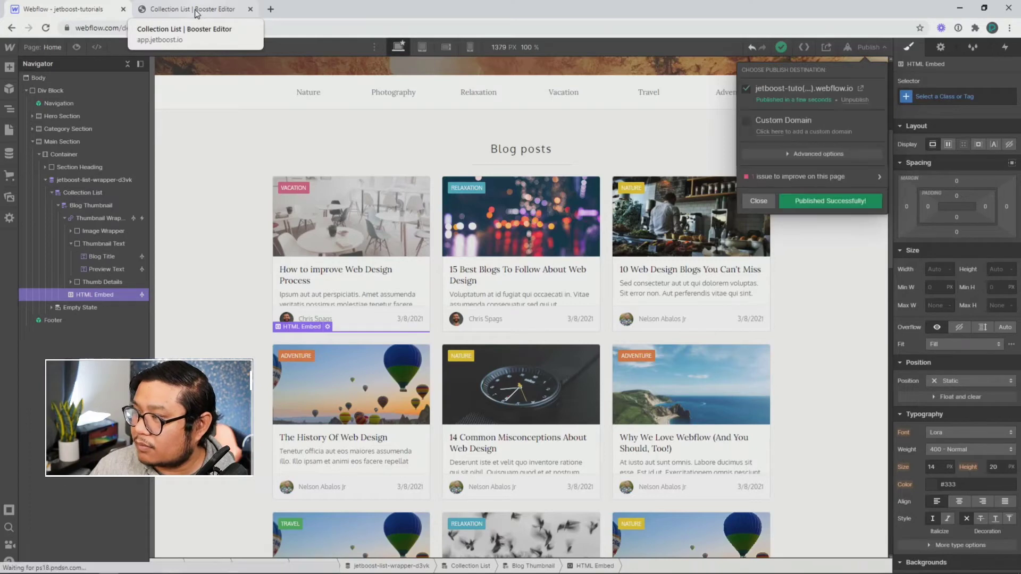
# Step: In Jetboost's Filter step, keep Button as the filter element and copy the jetboost-filter-d3vk class
pyautogui.click(196, 13)
pyautogui.click(534, 516)
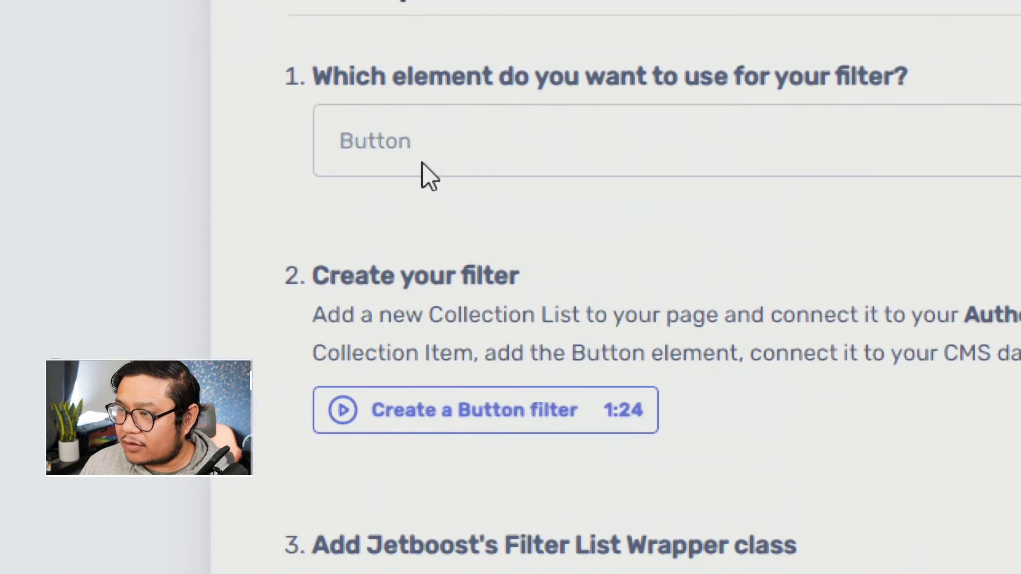
pyautogui.click(423, 162)
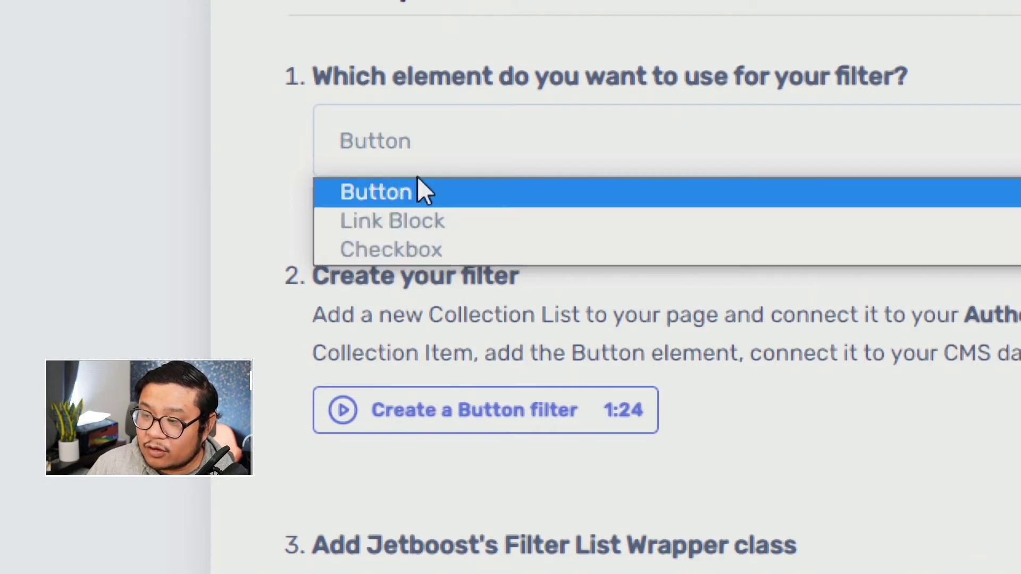
pyautogui.click(407, 193)
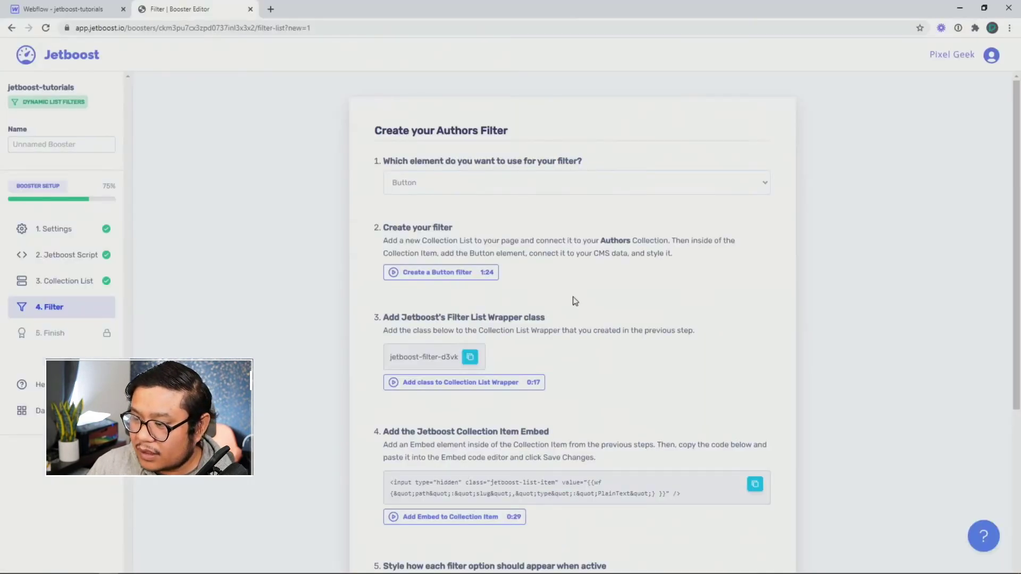
pyautogui.scroll(-2, 536, 305)
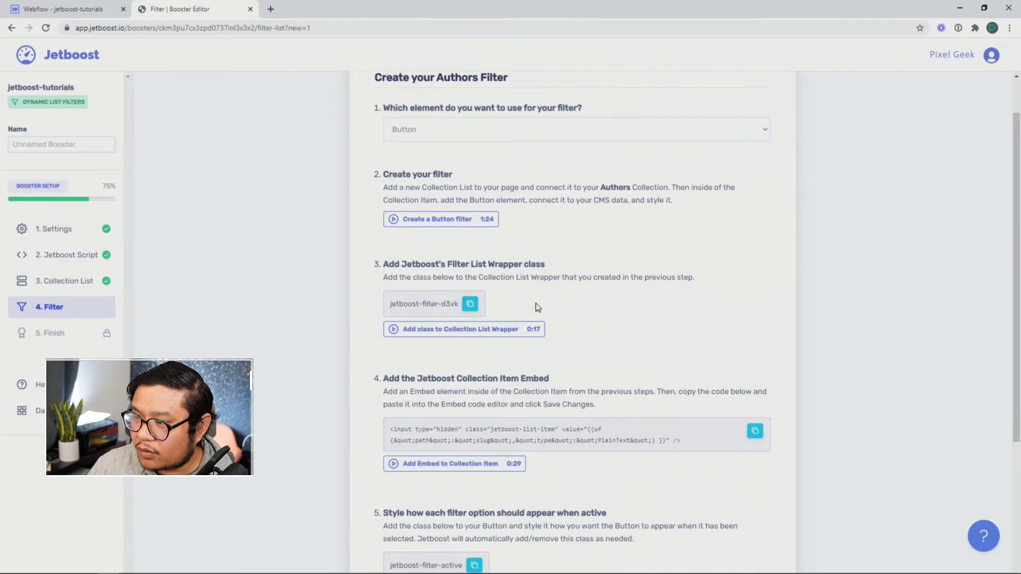
pyautogui.click(471, 252)
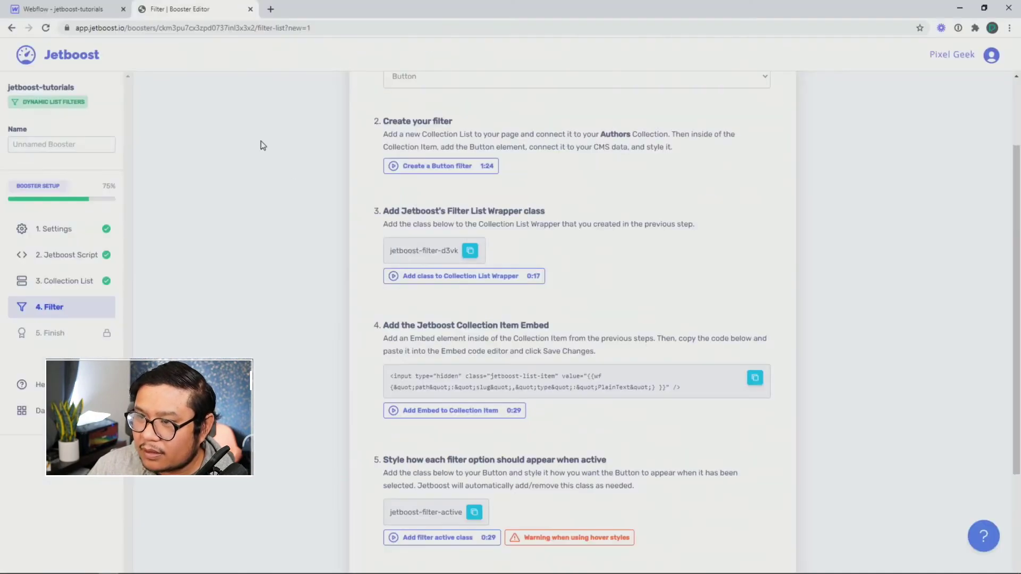
# Step: Place a Collection List above the blog posts and set its source to the Authors collection
pyautogui.click(85, 12)
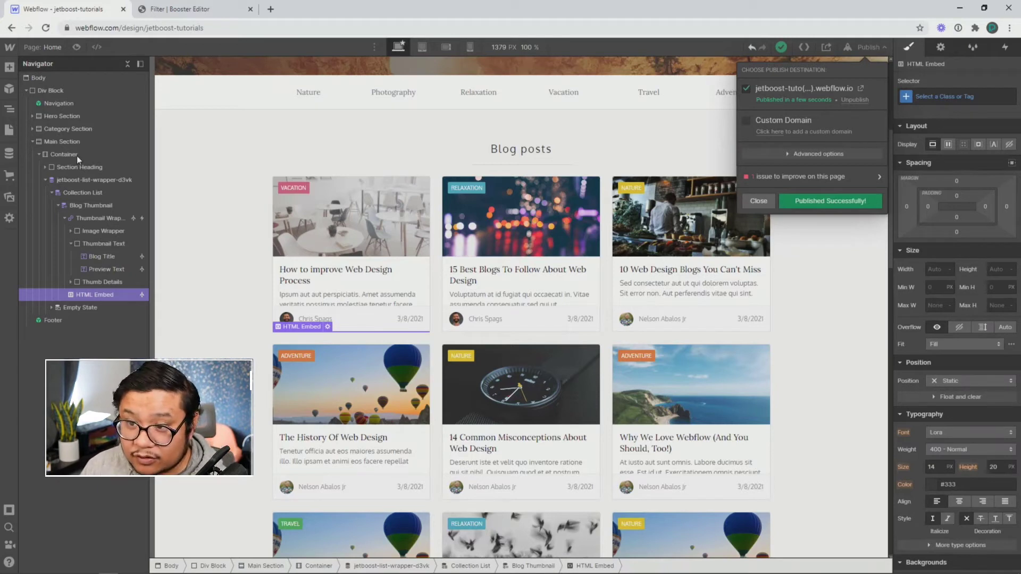
pyautogui.press('Escape')
pyautogui.press('a')
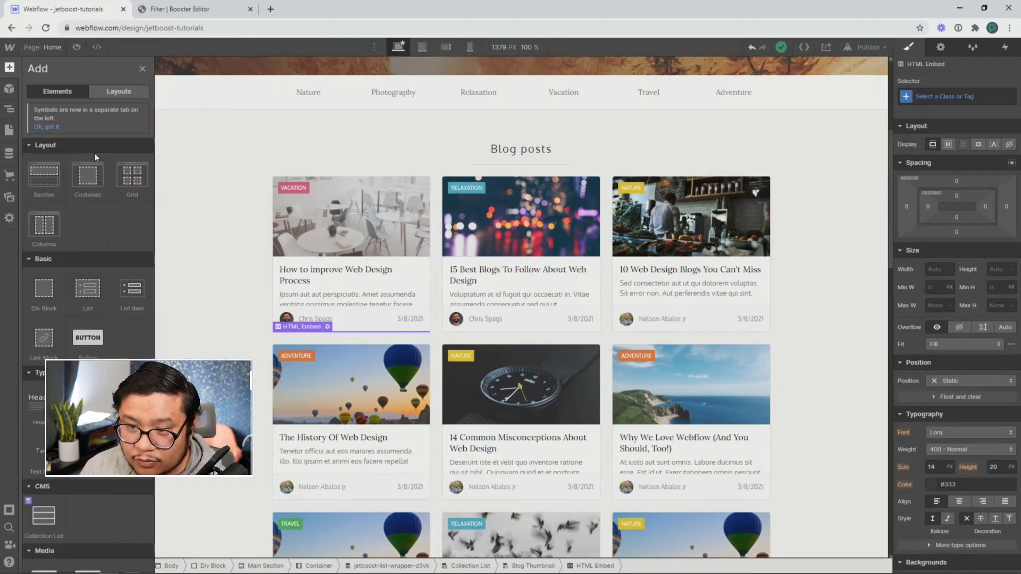
pyautogui.moveTo(43, 516); pyautogui.dragTo(106, 180)
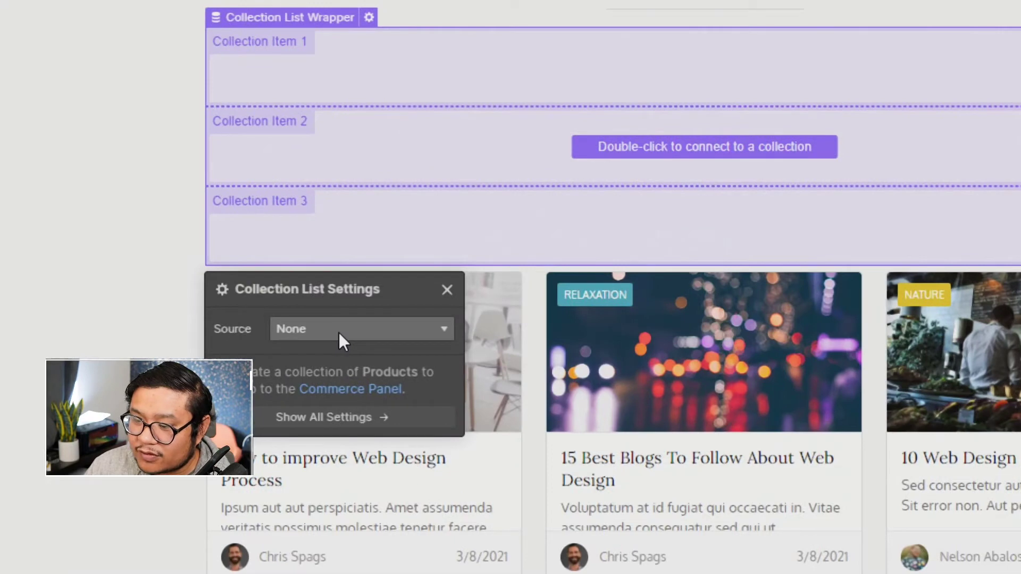
pyautogui.click(339, 324)
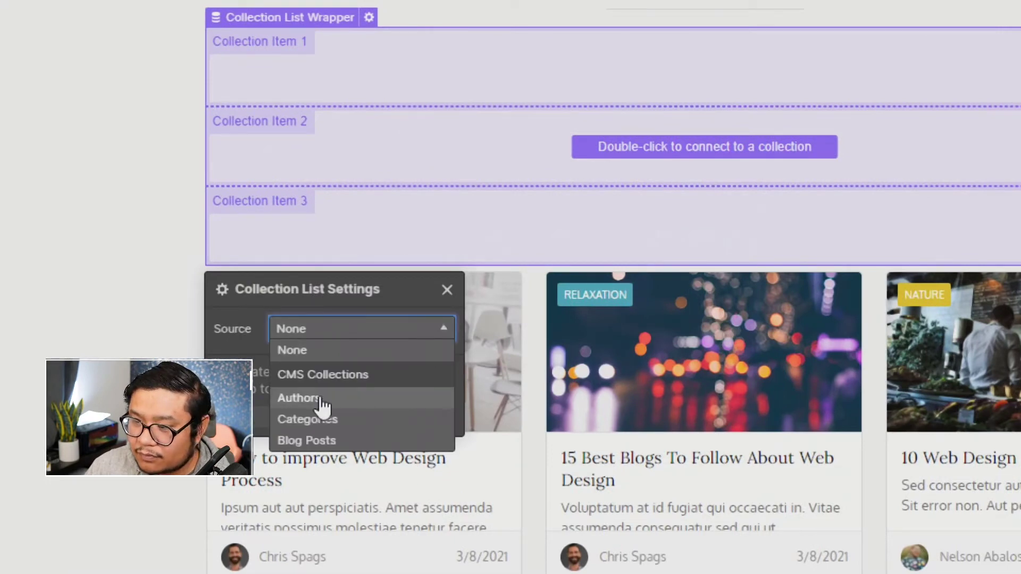
pyautogui.click(320, 396)
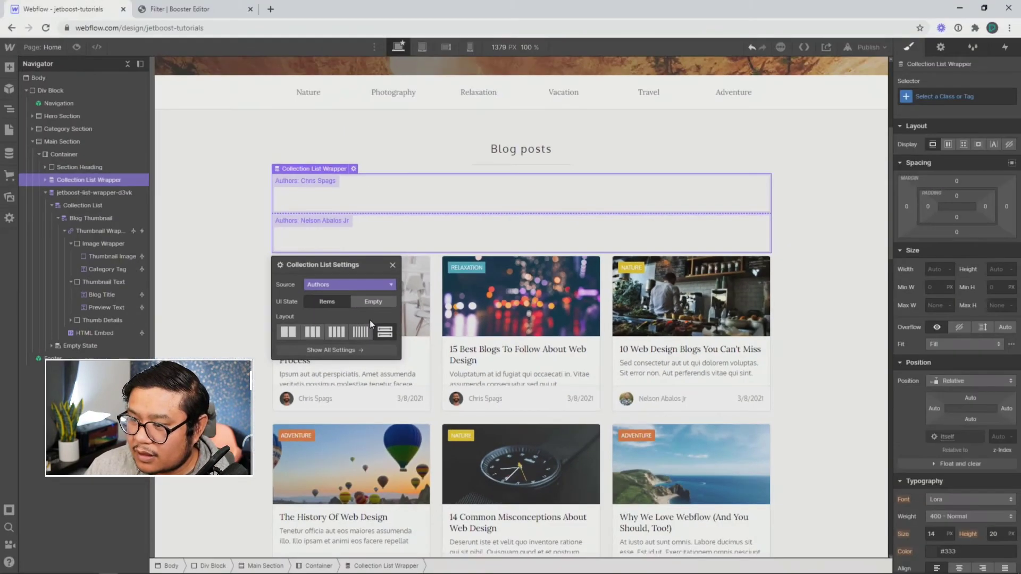
pyautogui.click(393, 266)
# Step: Give the Authors list wrapper the jetboost-filter-d3vk class
pyautogui.click(970, 97)
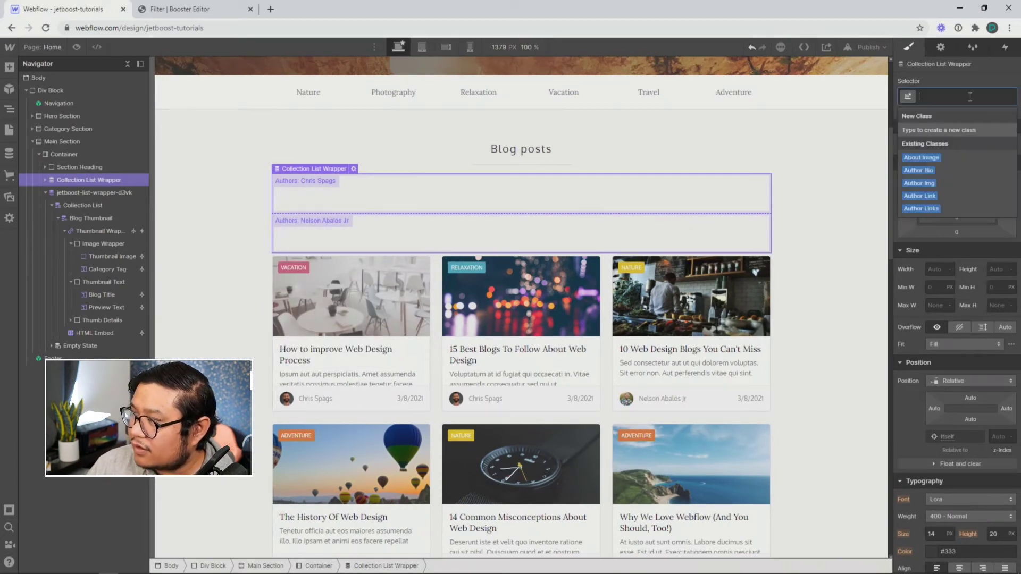
pyautogui.hotkey('ctrl', 'v')
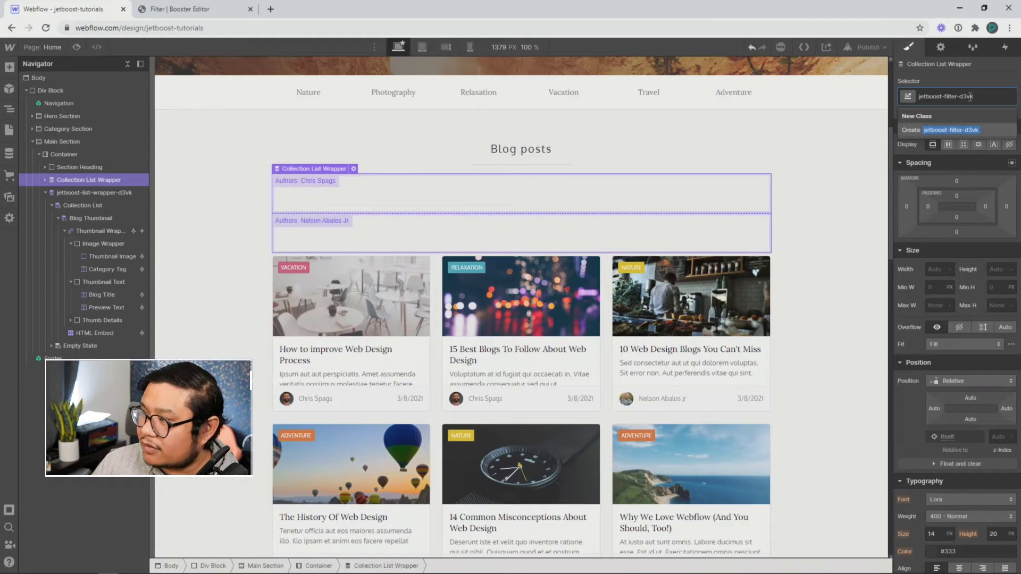
pyautogui.click(955, 129)
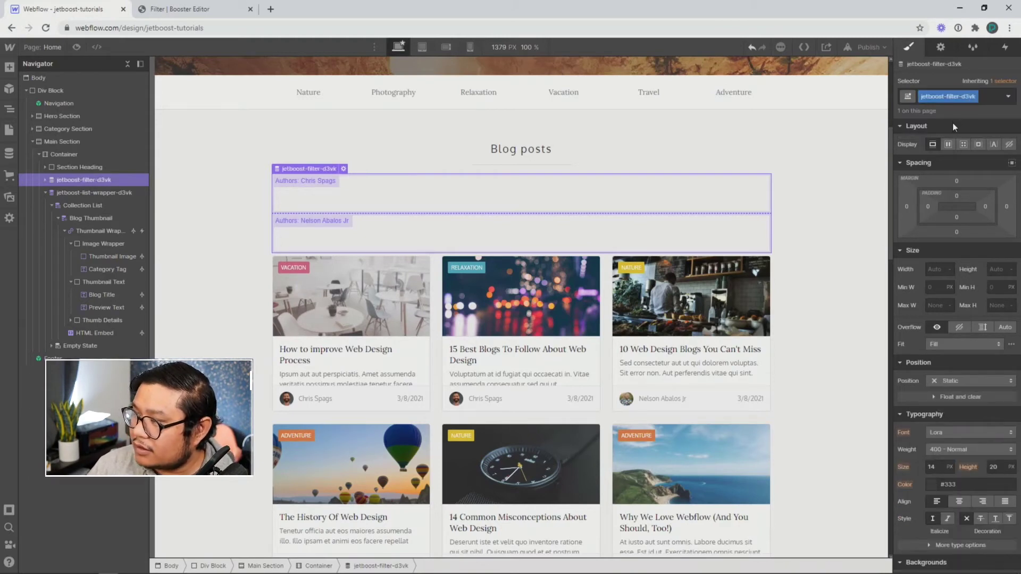
# Step: Add a button to the author item showing each author's Name, styled with the Button class
pyautogui.click(304, 199)
pyautogui.press('a')
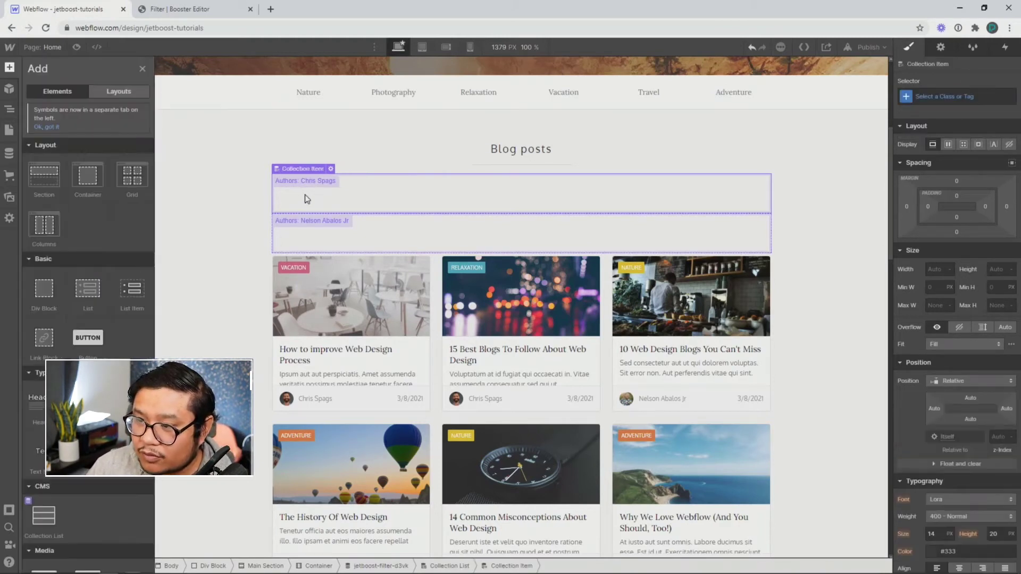
pyautogui.click(78, 339)
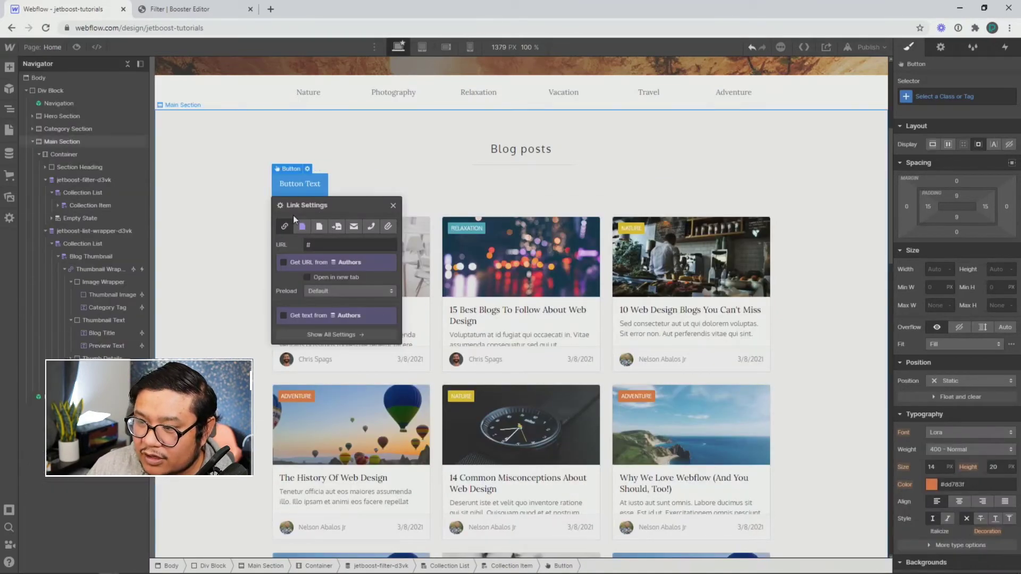
pyautogui.click(308, 314)
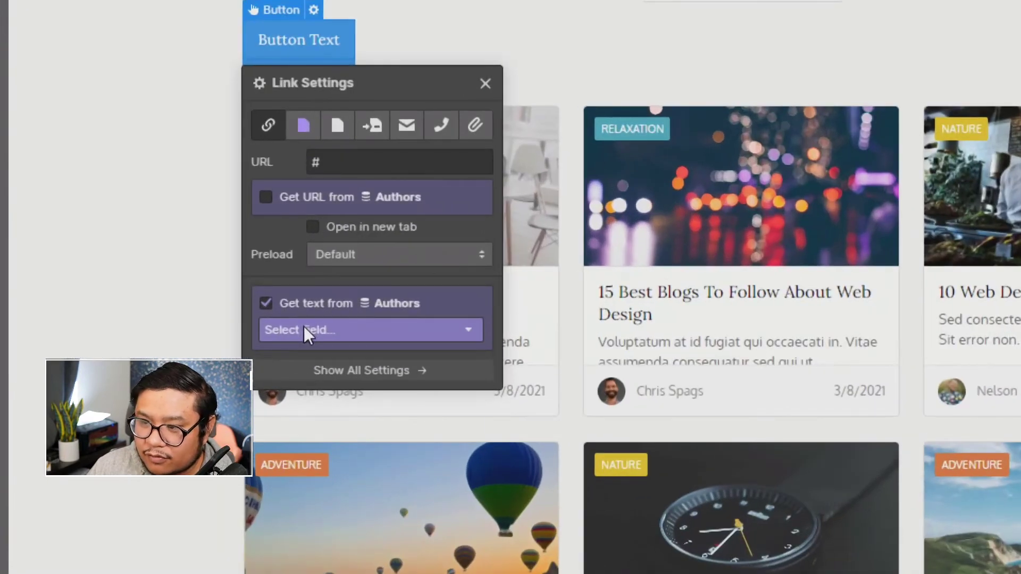
pyautogui.click(304, 329)
pyautogui.click(304, 368)
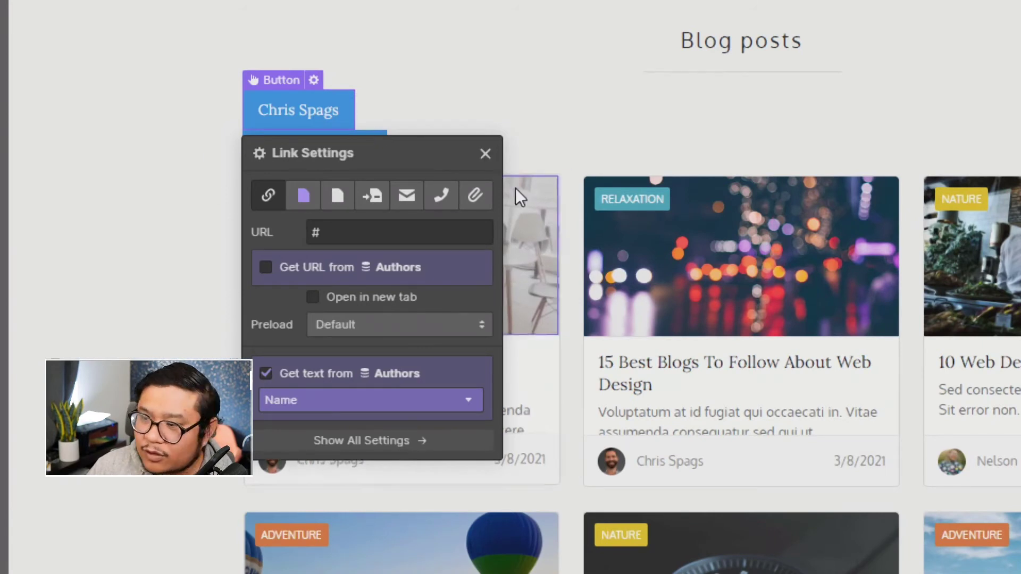
pyautogui.click(485, 155)
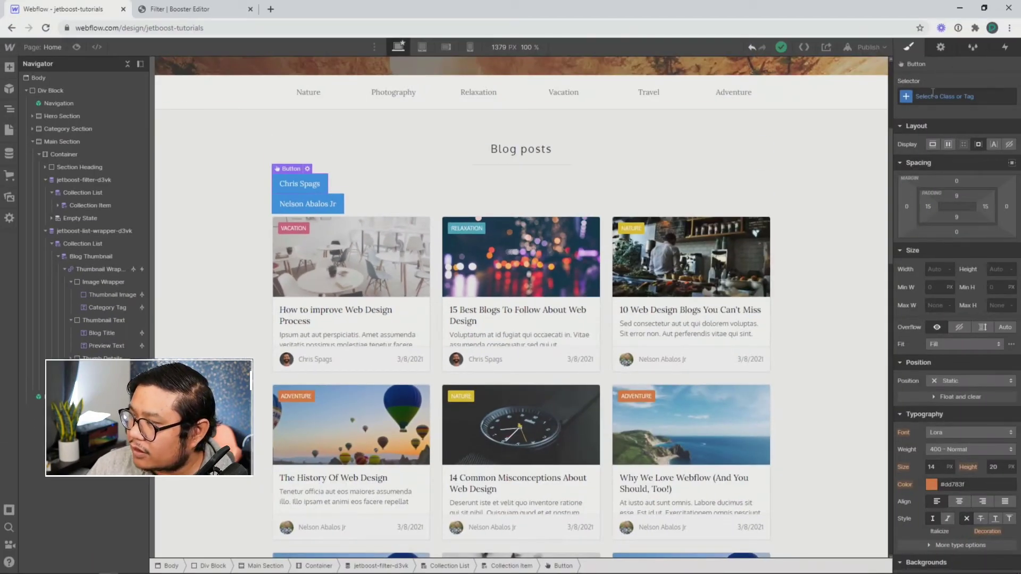
pyautogui.click(933, 94)
pyautogui.write('button')
pyautogui.press('Return')
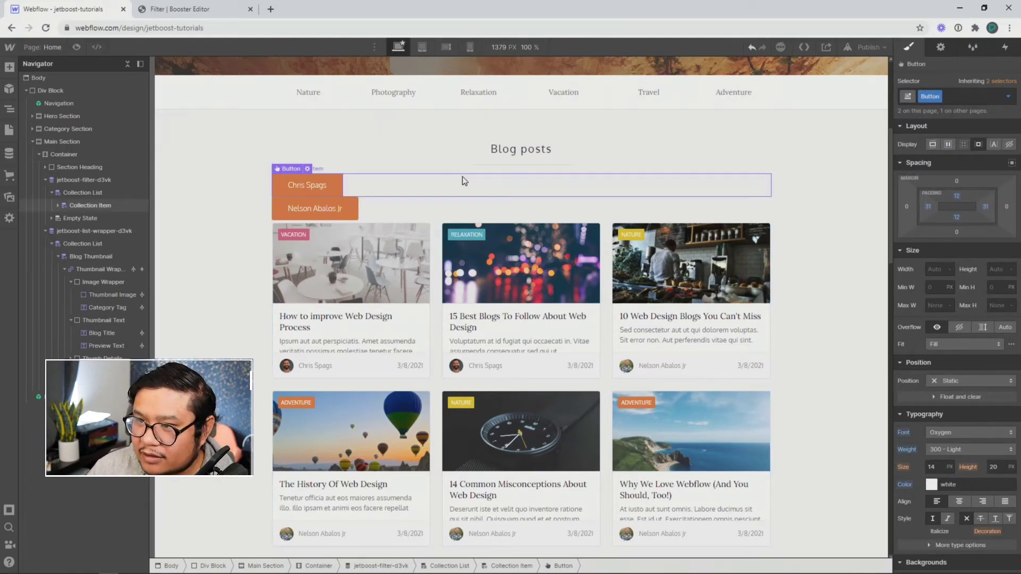
# Step: Copy Jetboost's collection item embed code
pyautogui.click(208, 11)
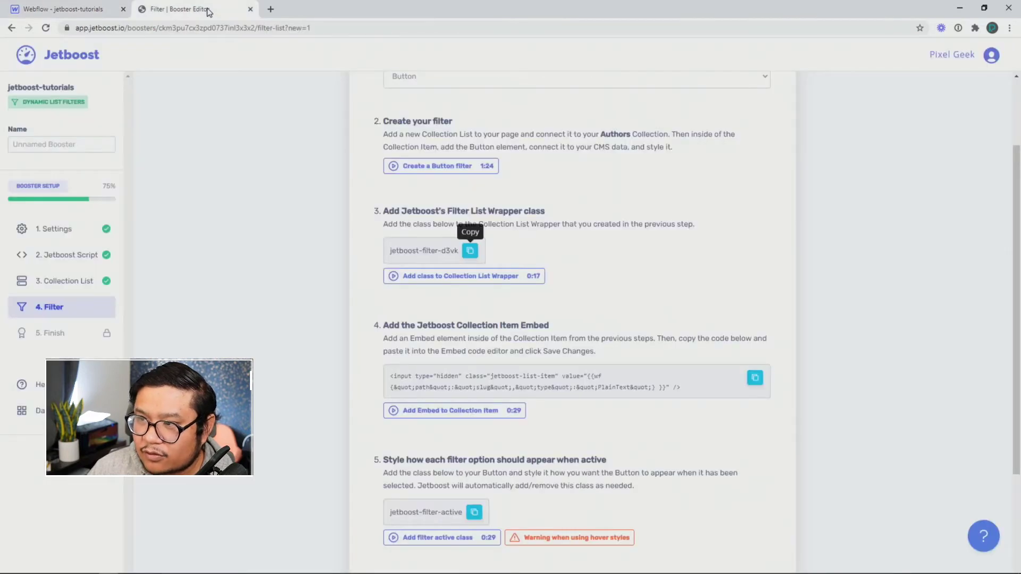
pyautogui.scroll(-3, 532, 293)
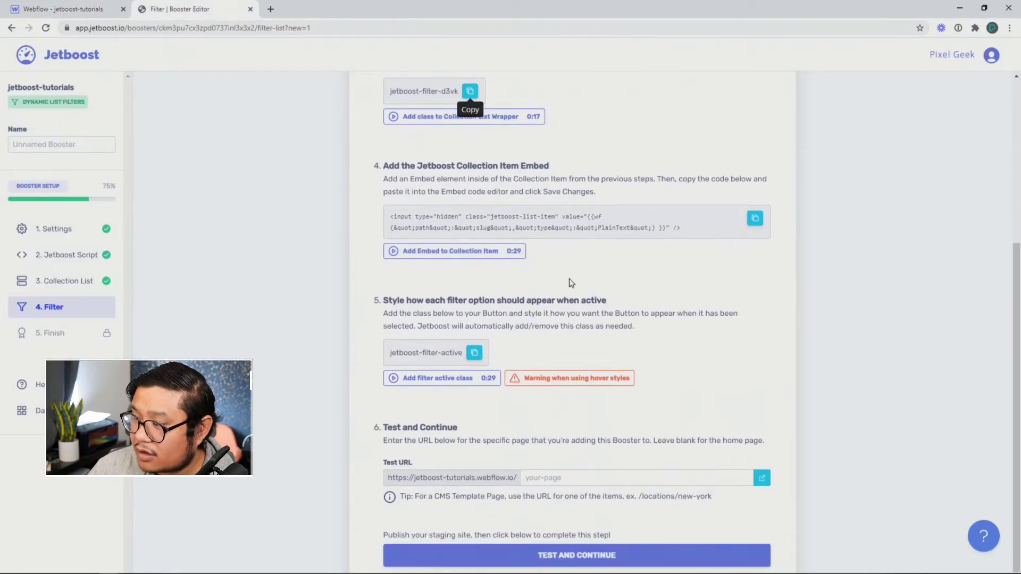
pyautogui.click(755, 218)
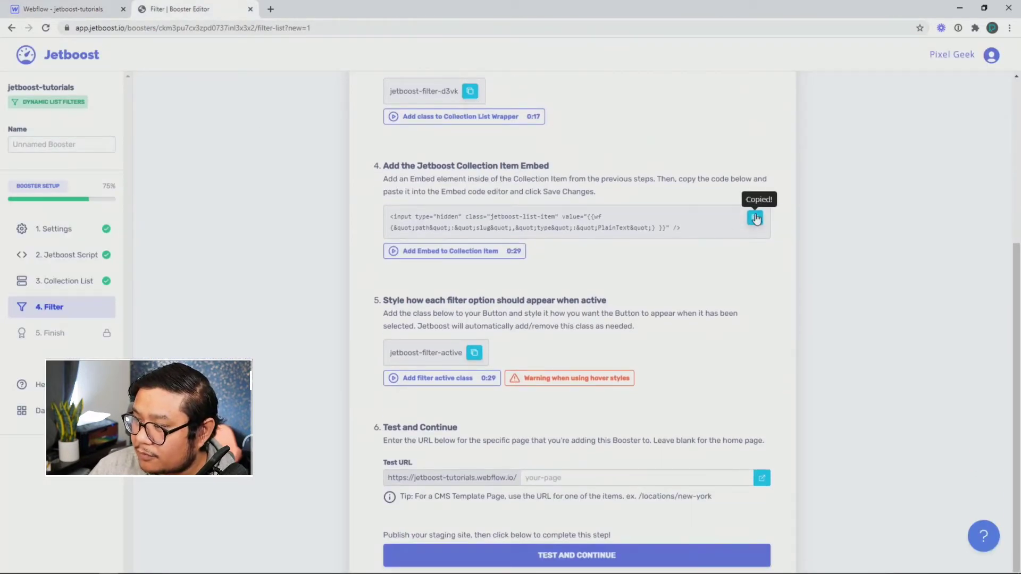
# Step: Embed Jetboost's hidden Slug input in the author item, then copy the jetboost-filter-active class
pyautogui.click(101, 14)
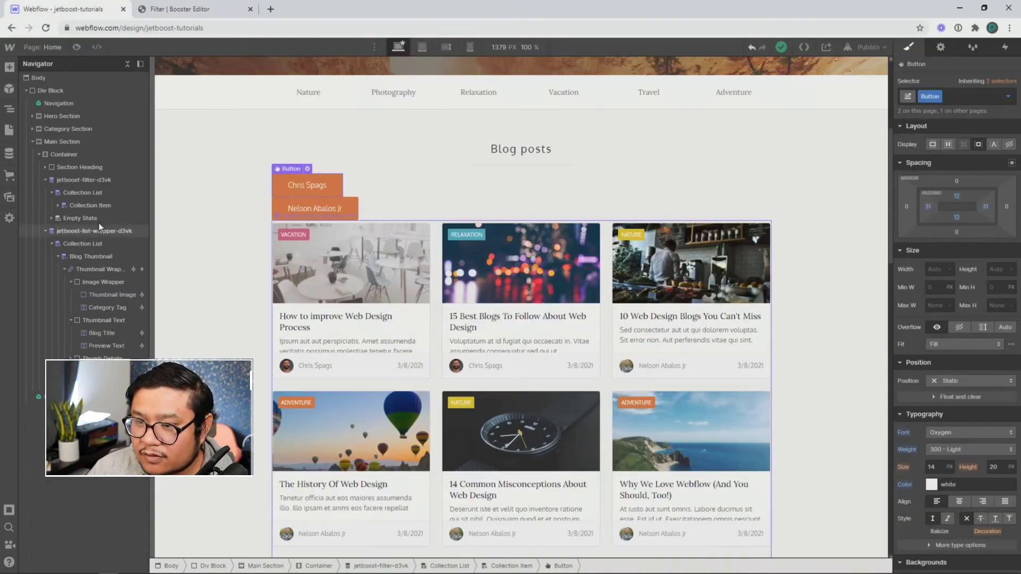
pyautogui.click(84, 207)
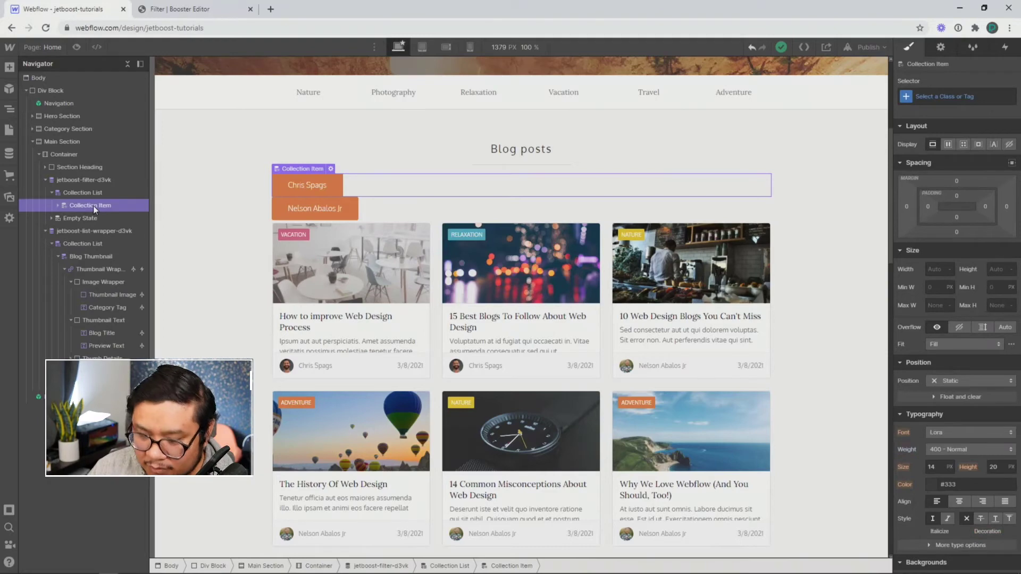
pyautogui.hotkey('ctrl', 'e')
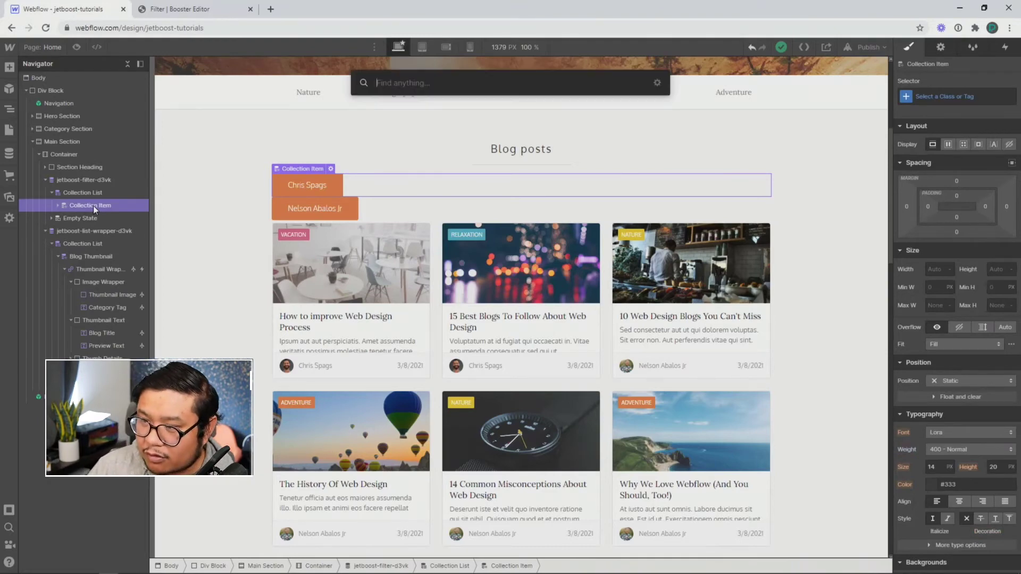
pyautogui.write('embed')
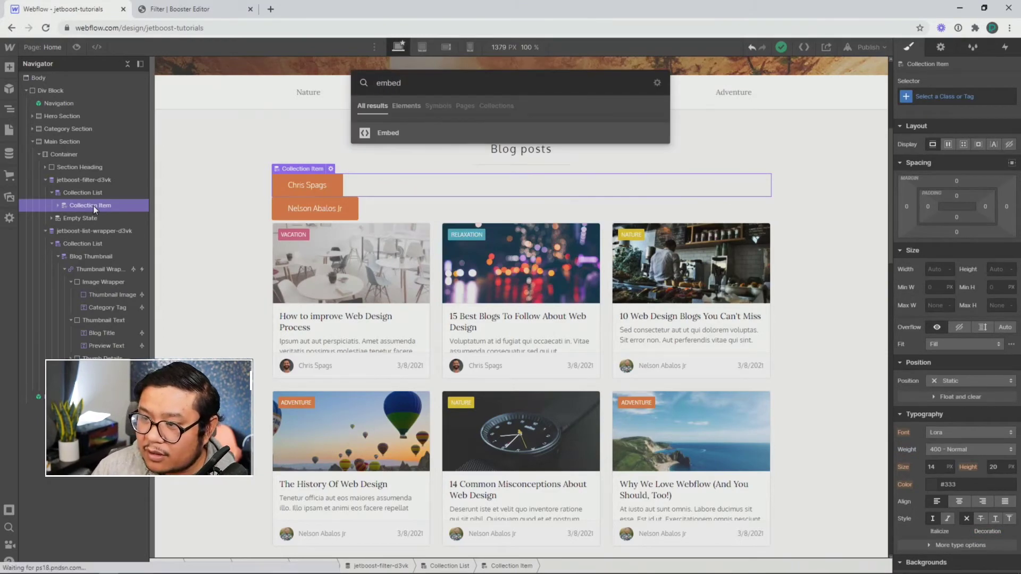
pyautogui.press('Return')
pyautogui.hotkey('ctrl', 'v')
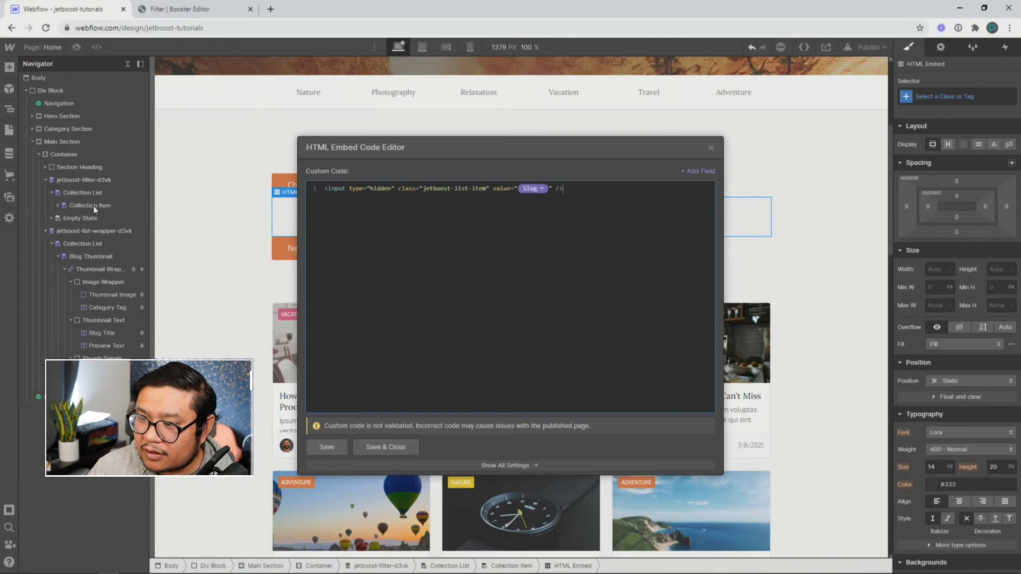
pyautogui.click(379, 448)
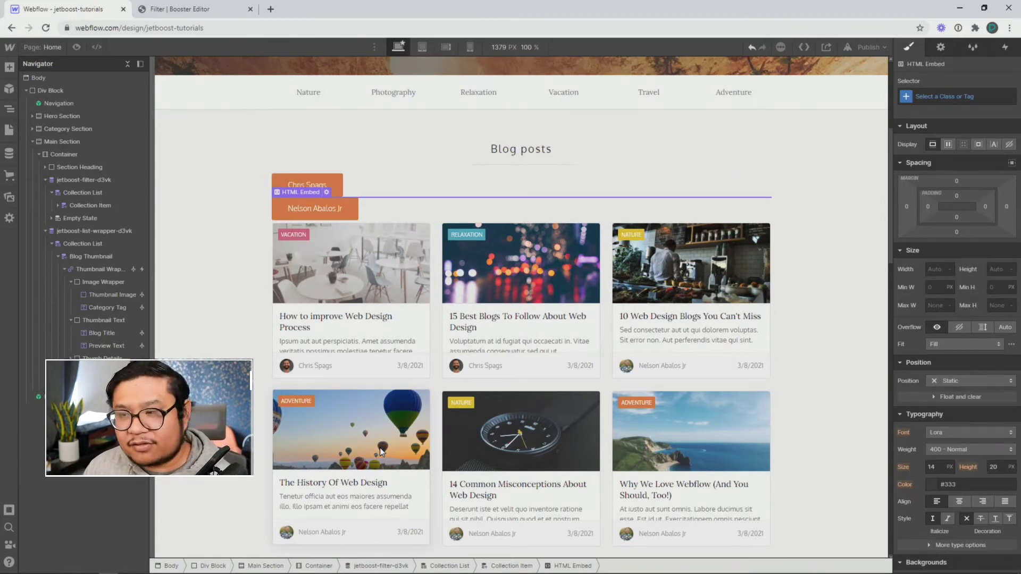
pyautogui.click(181, 10)
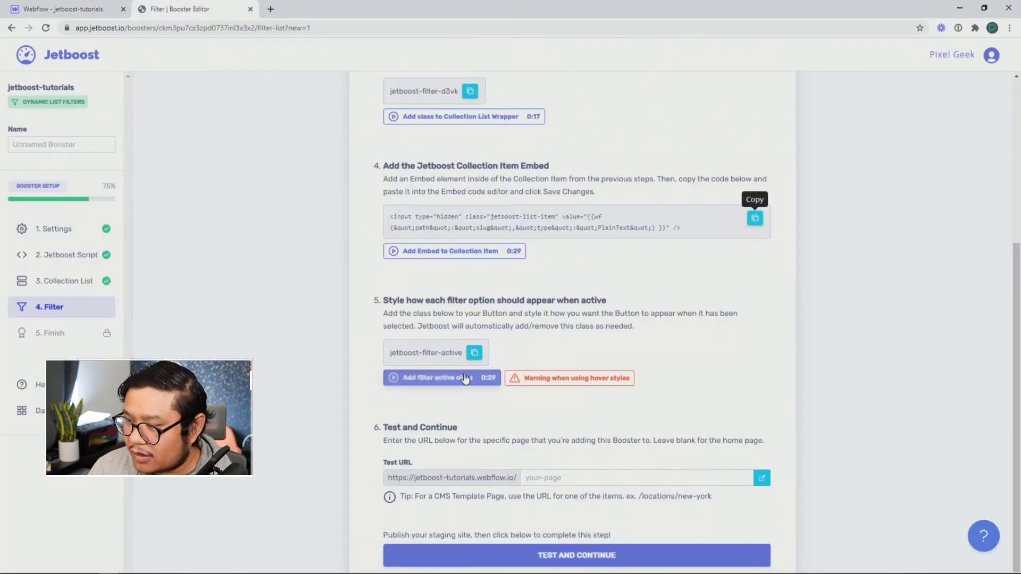
pyautogui.click(474, 362)
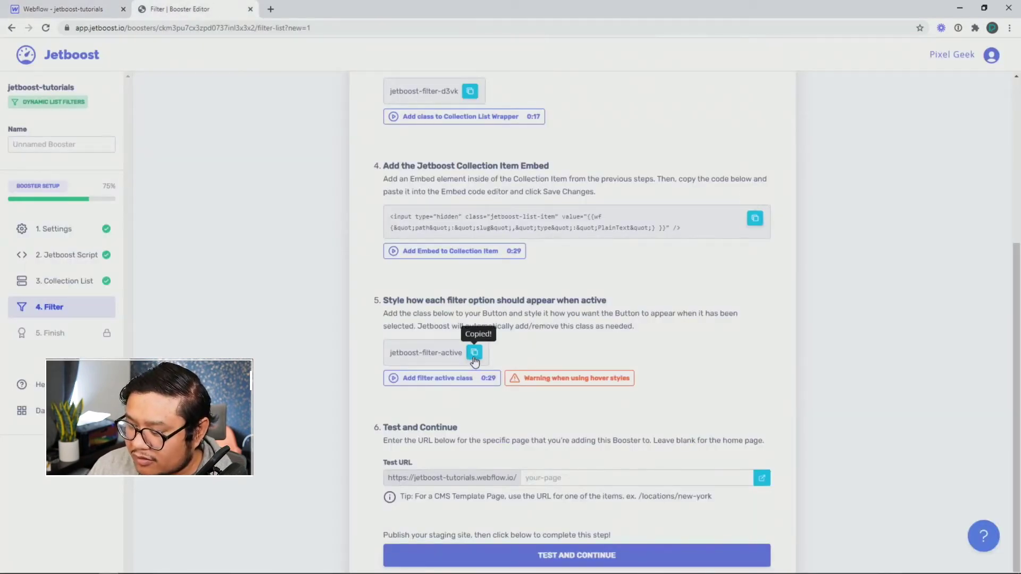
# Step: Give the author button a jetboost-filter-active combo class with a Medium Aquamarine (#5cc489) background
pyautogui.click(62, 9)
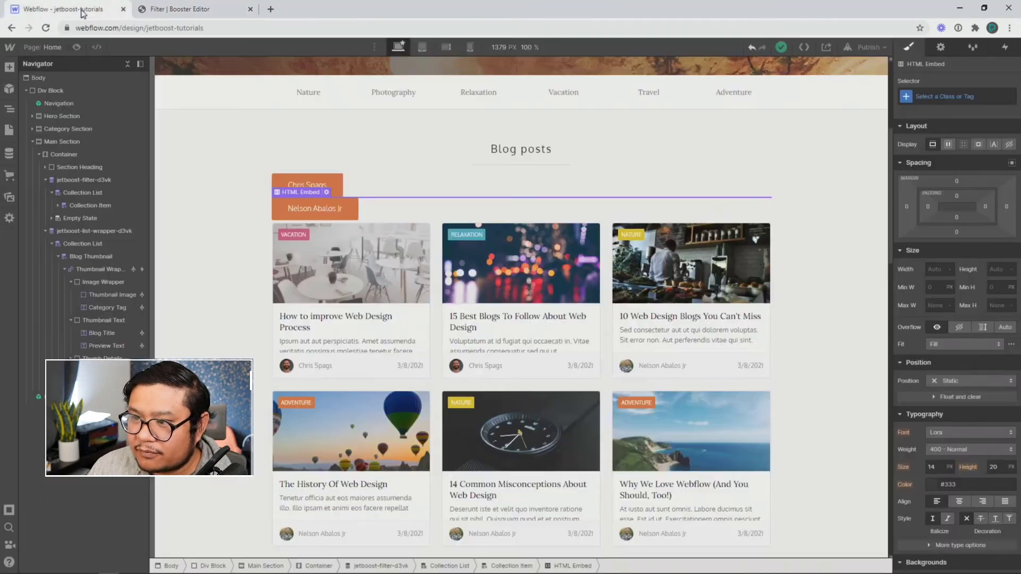
pyautogui.click(337, 180)
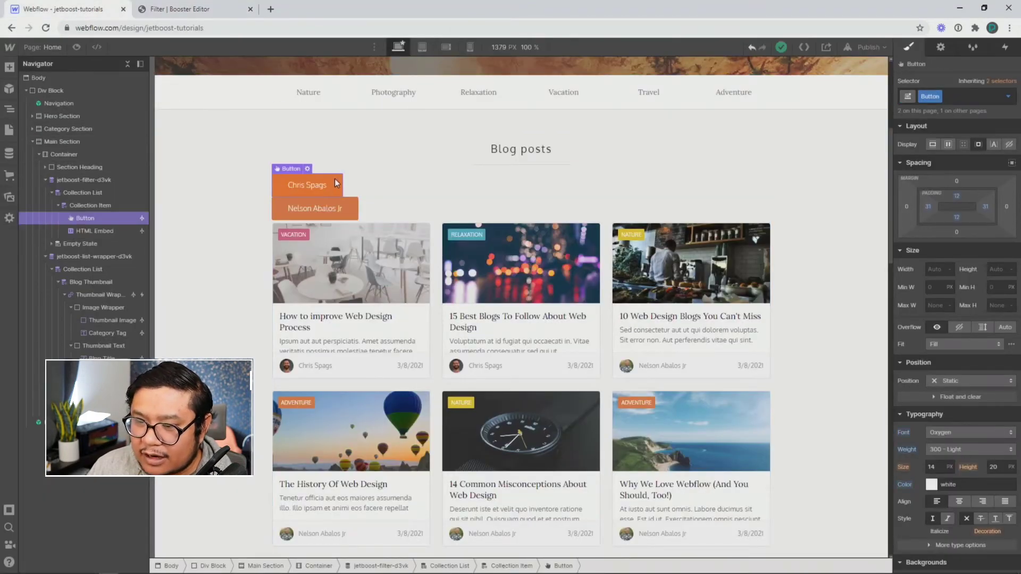
pyautogui.click(958, 95)
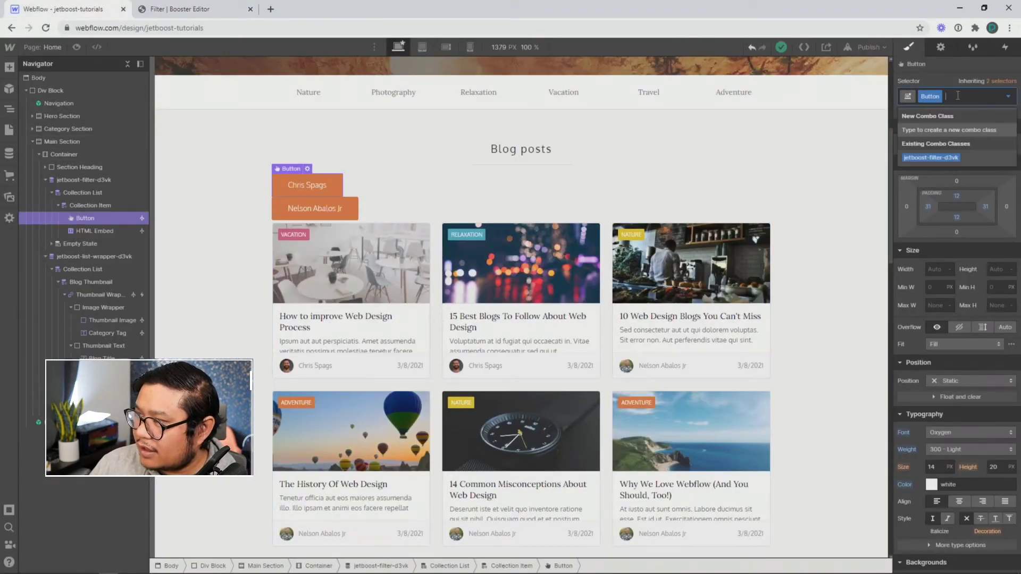
pyautogui.hotkey('ctrl', 'v')
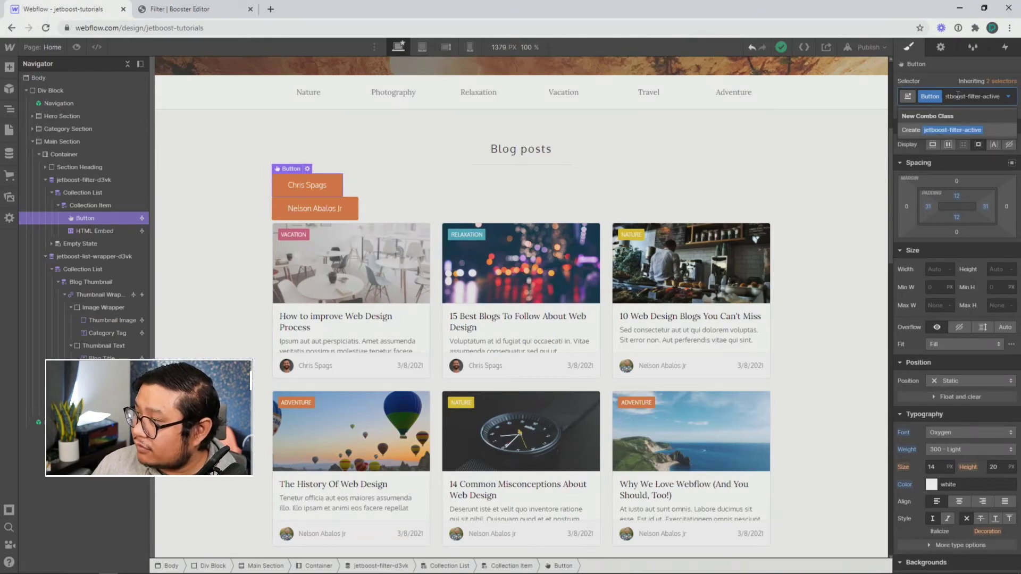
pyautogui.press('Return')
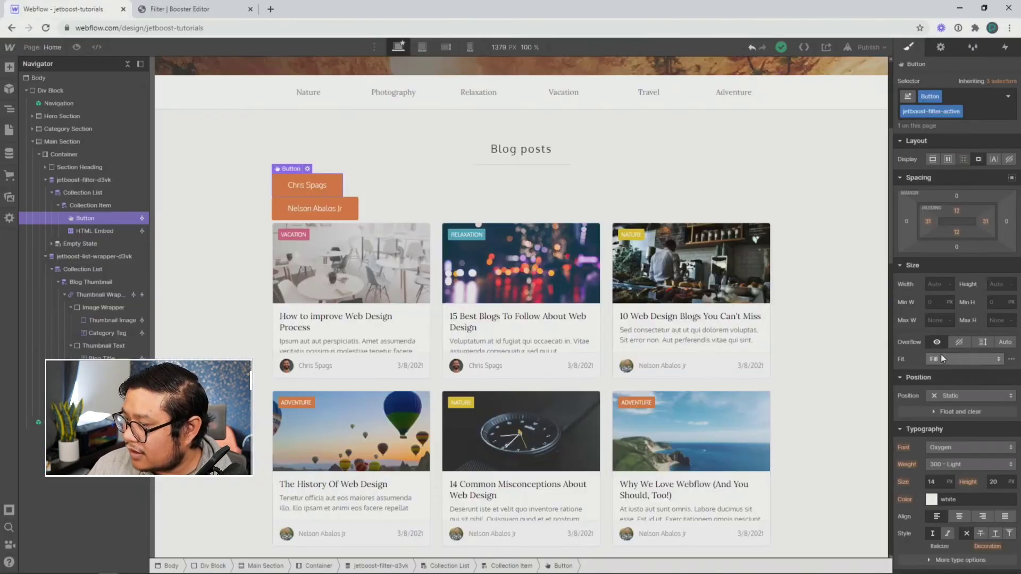
pyautogui.scroll(-5, 941, 354)
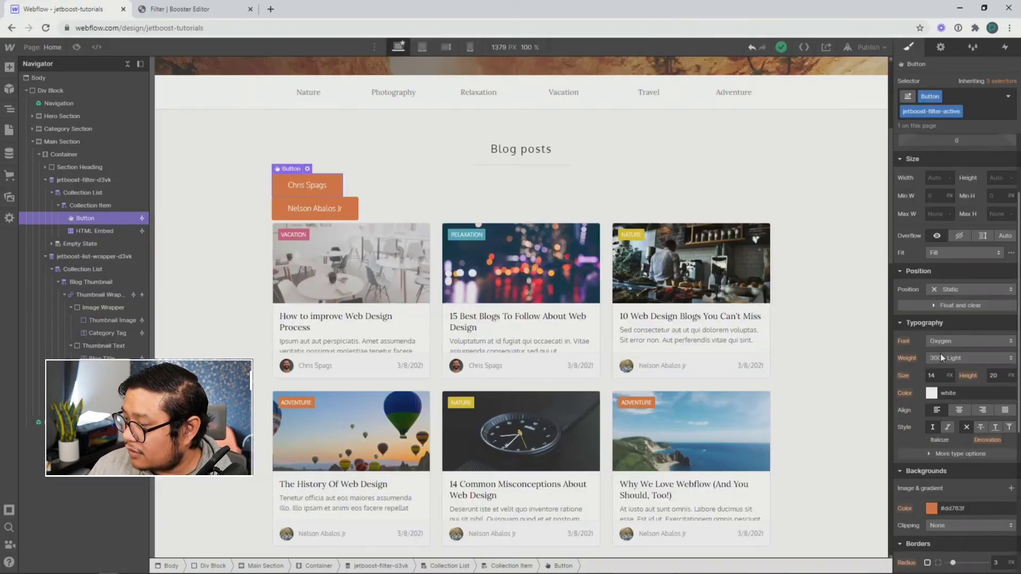
pyautogui.click(931, 350)
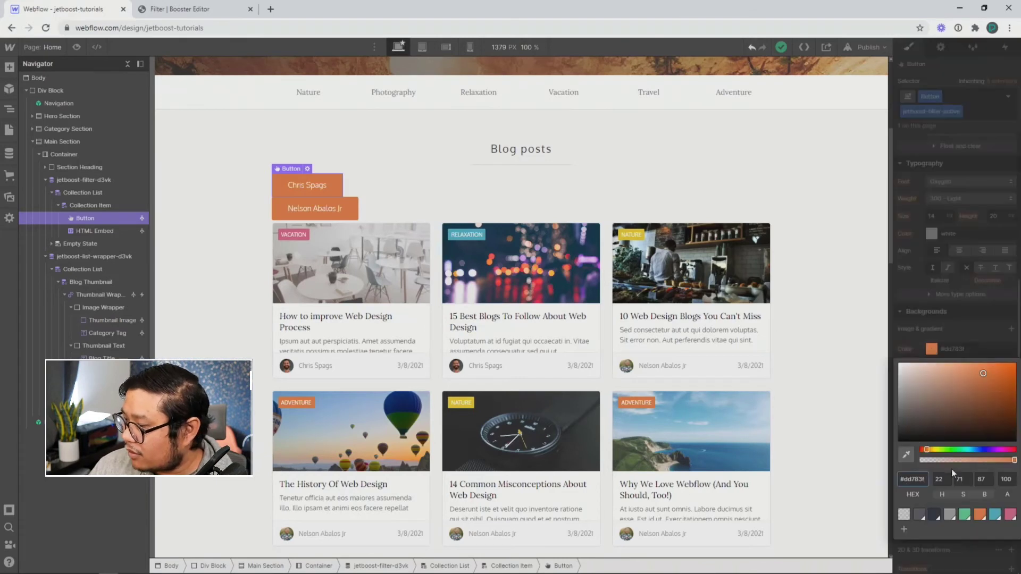
pyautogui.click(965, 516)
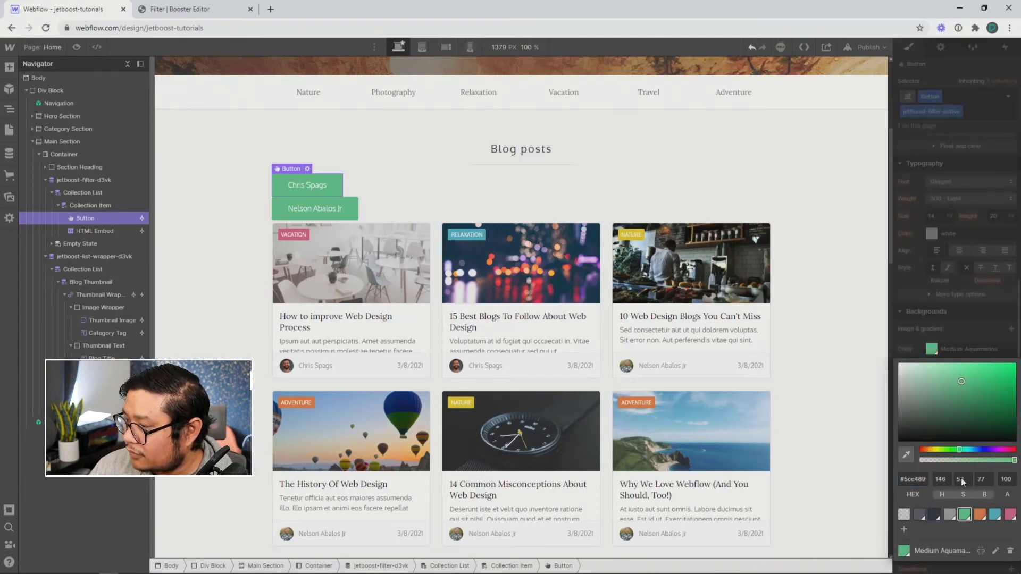
pyautogui.click(911, 300)
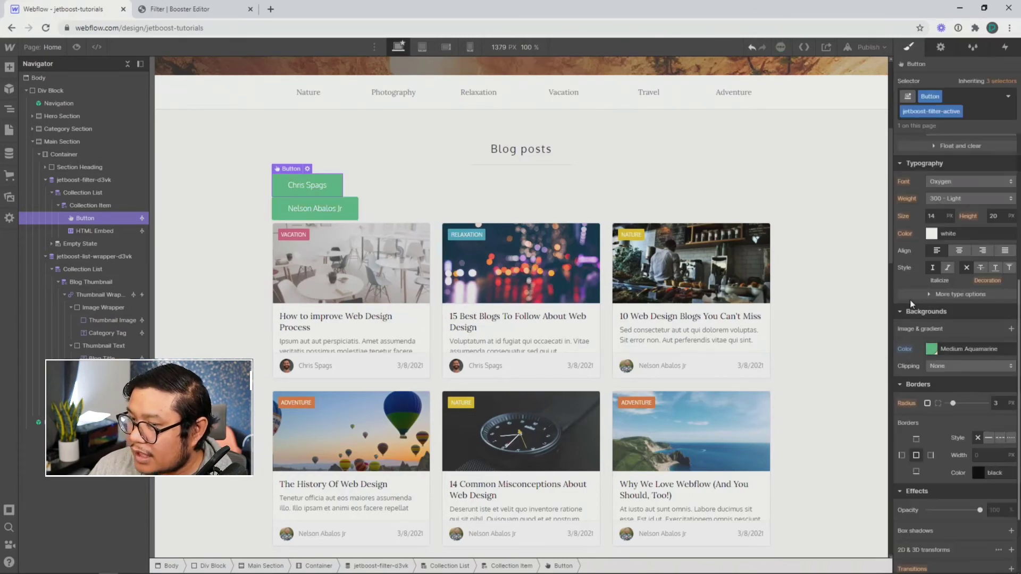
# Step: Remove the jetboost-filter-active class from the author button and republish the site to webflow.io
pyautogui.click(960, 111)
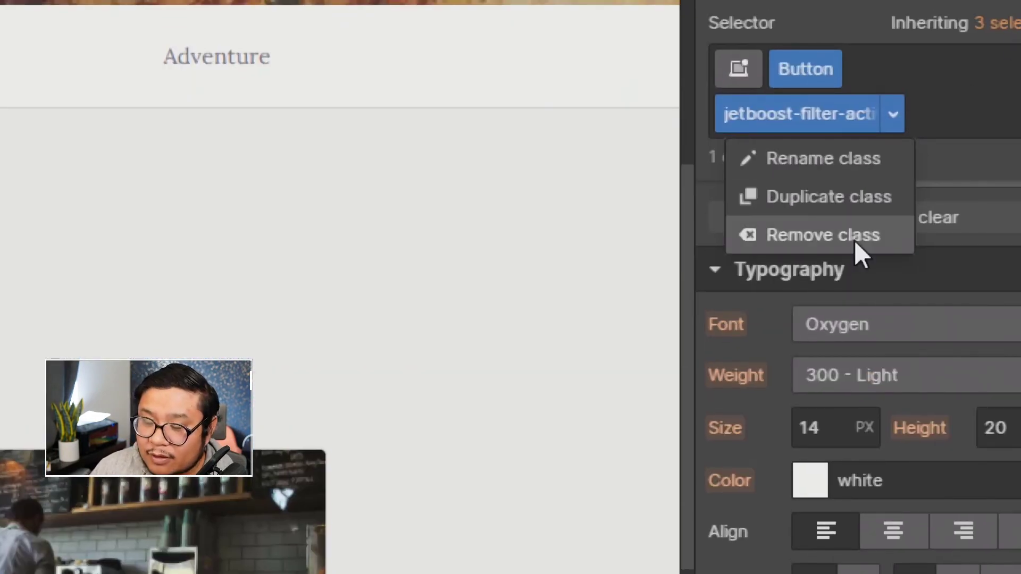
pyautogui.click(854, 240)
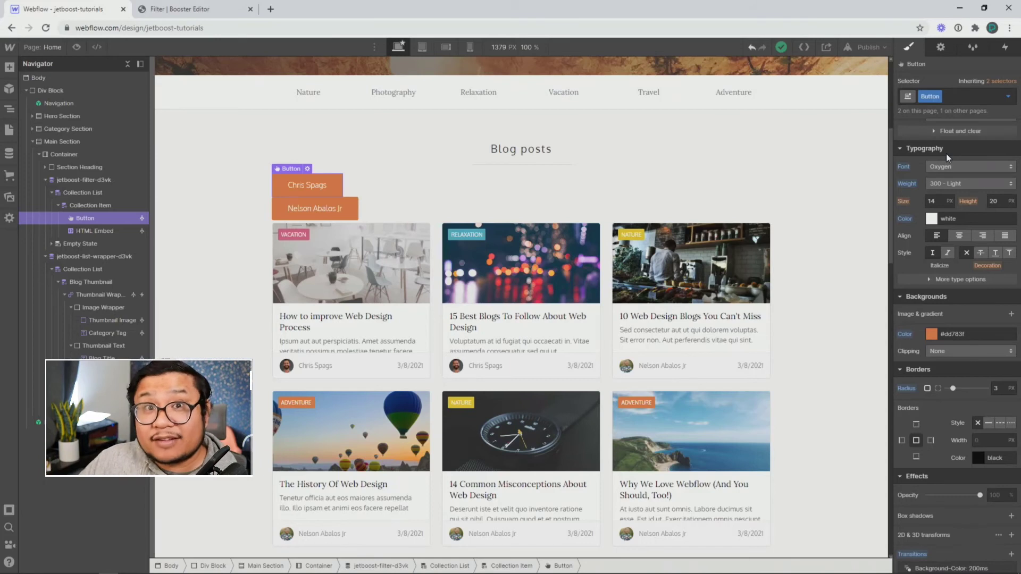
pyautogui.click(866, 48)
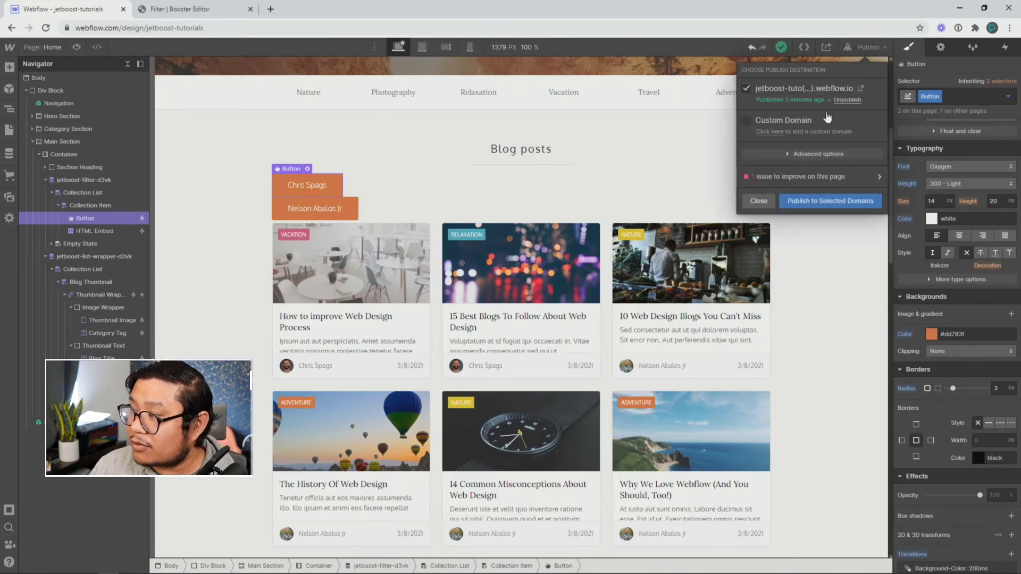
pyautogui.click(795, 199)
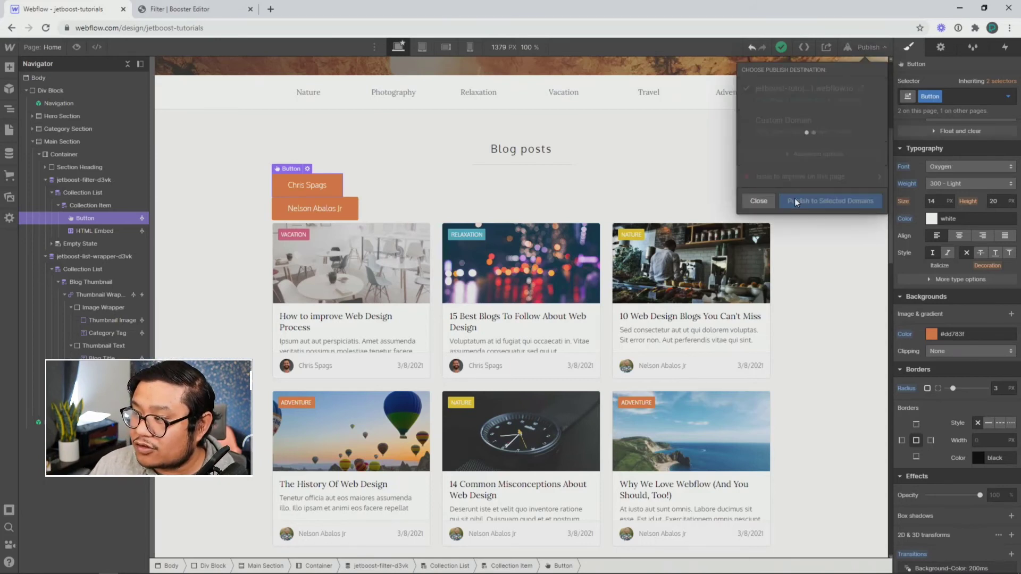
# Step: Test and finish the Jetboost filter setup, then rename the booster to 'Author filtering'
pyautogui.click(212, 10)
pyautogui.scroll(-1, 323, 417)
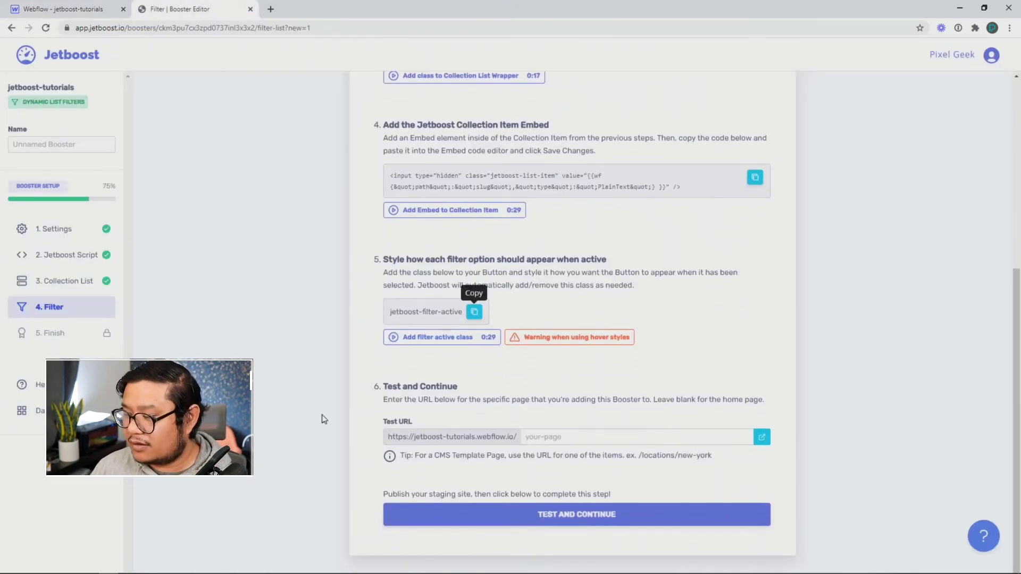
pyautogui.click(524, 513)
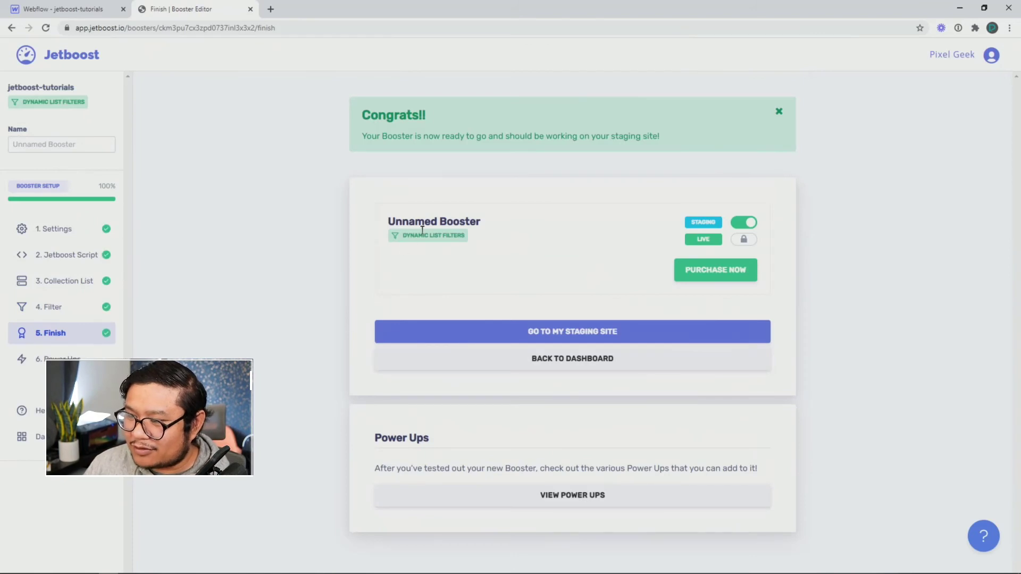
pyautogui.click(424, 222)
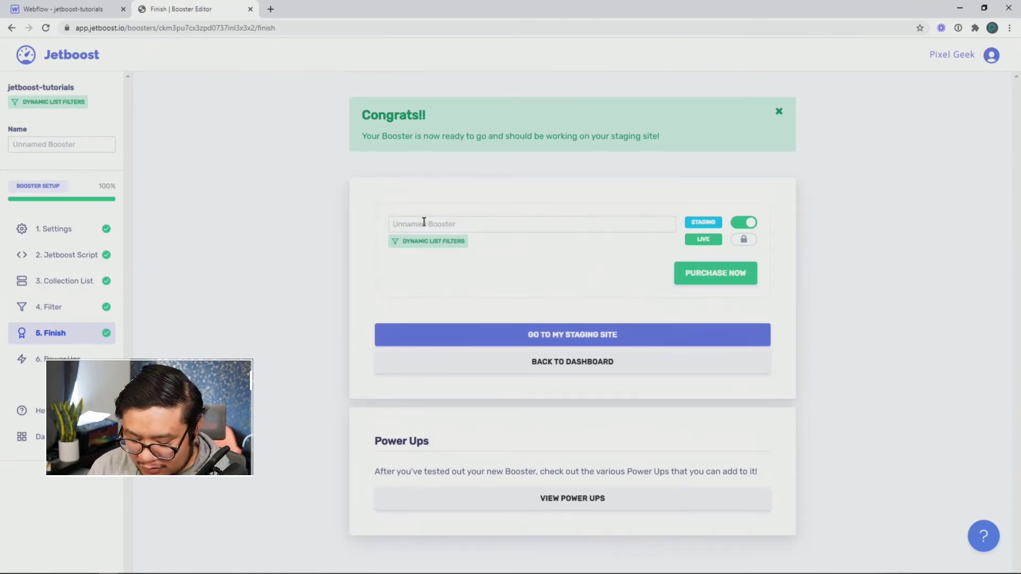
pyautogui.write('Author')
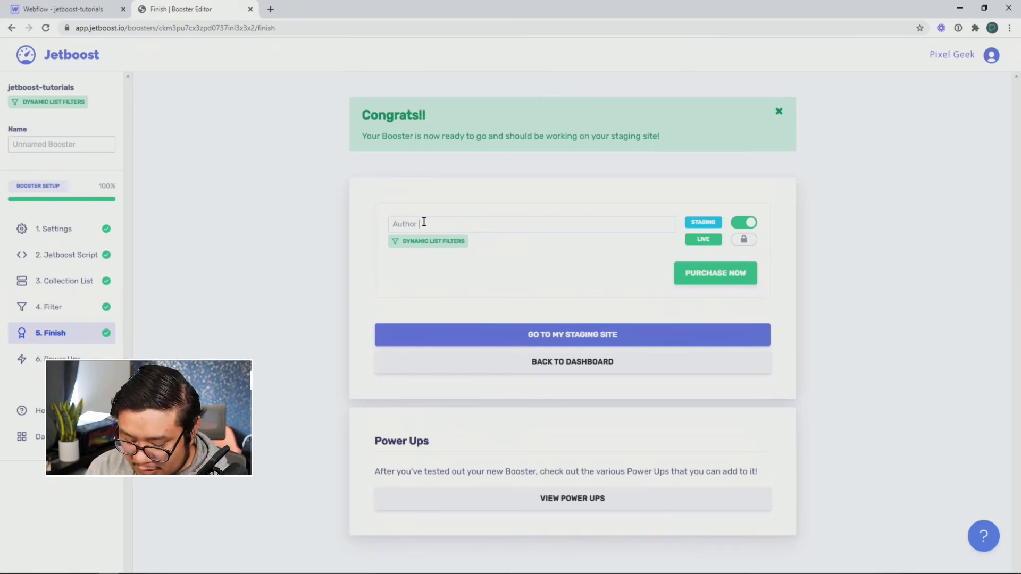
pyautogui.write(' filtering')
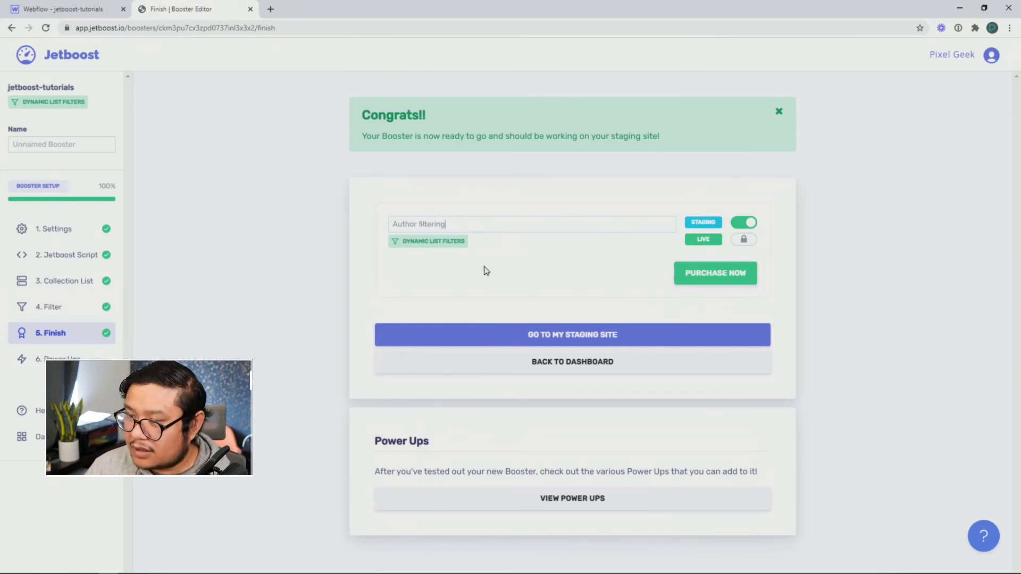
pyautogui.click(523, 273)
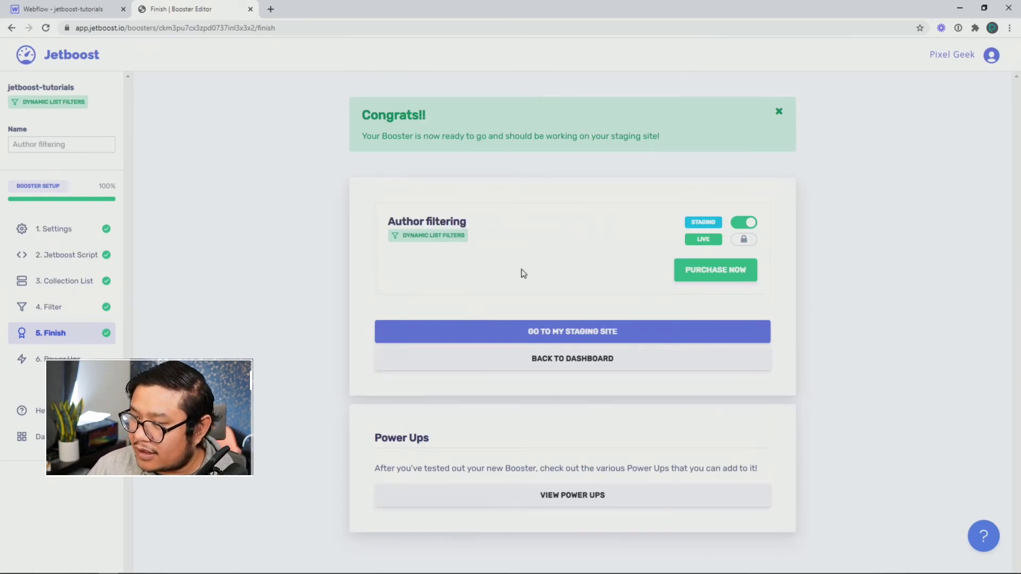
# Step: On the staging site, toggle the author filter buttons, ending with only the first author's posts shown
pyautogui.click(543, 332)
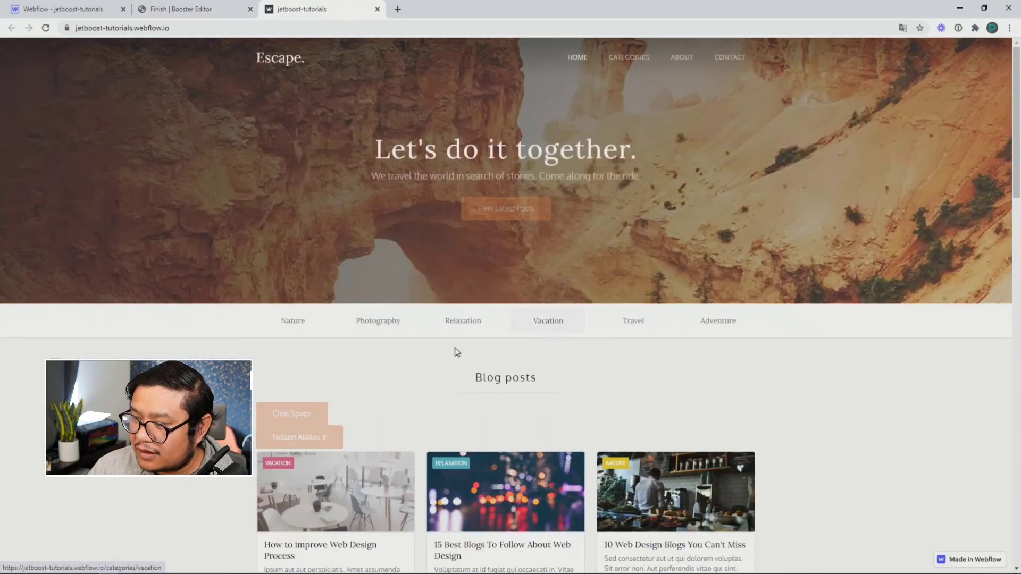
pyautogui.scroll(-4, 382, 353)
pyautogui.click(291, 211)
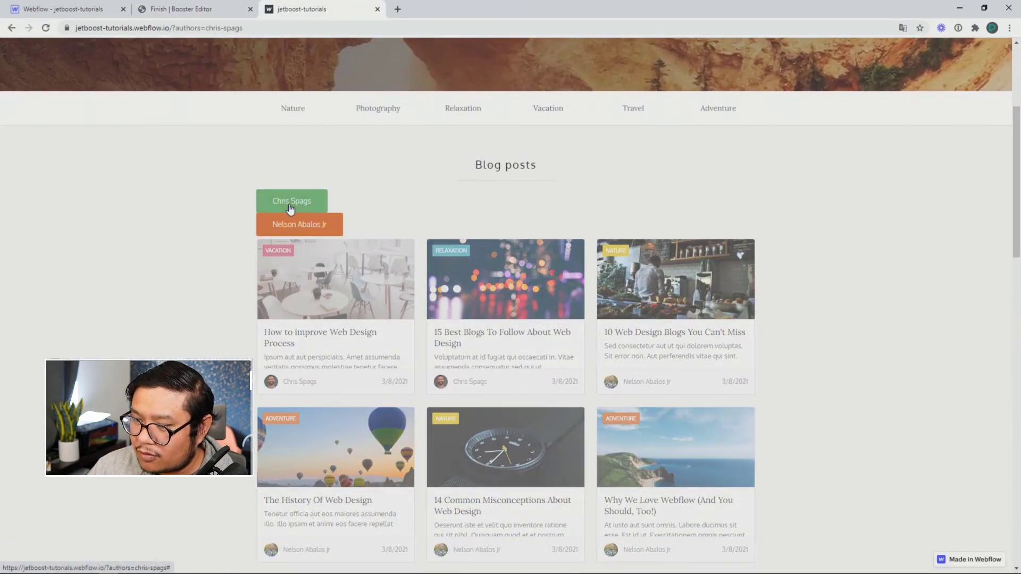
pyautogui.click(294, 226)
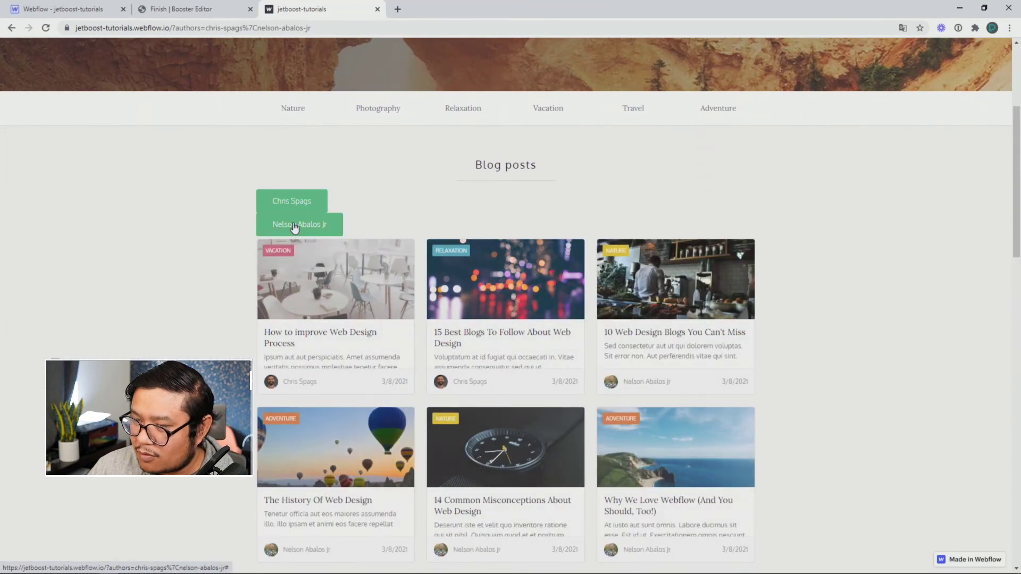
pyautogui.click(286, 204)
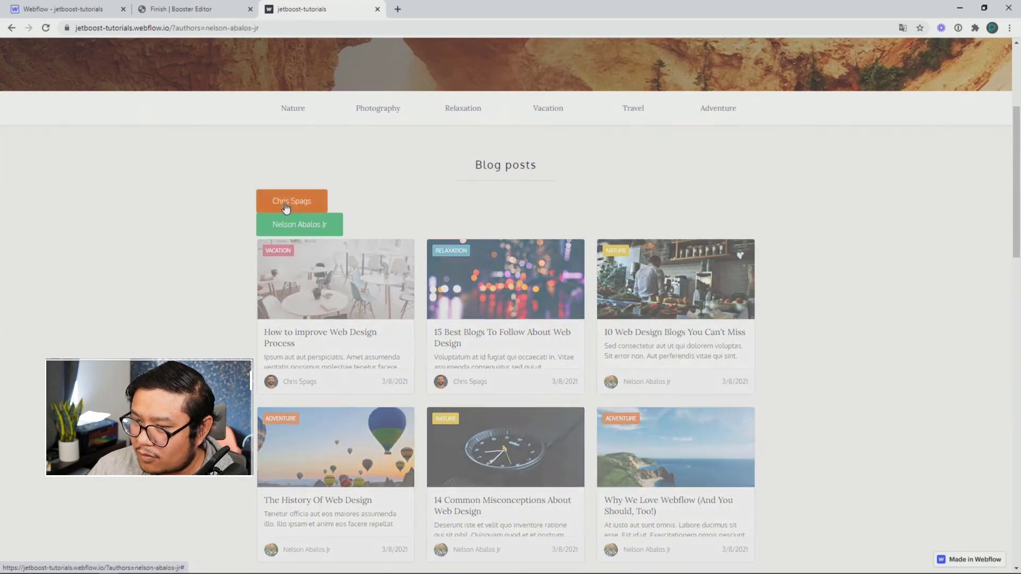
pyautogui.scroll(-10, 258, 283)
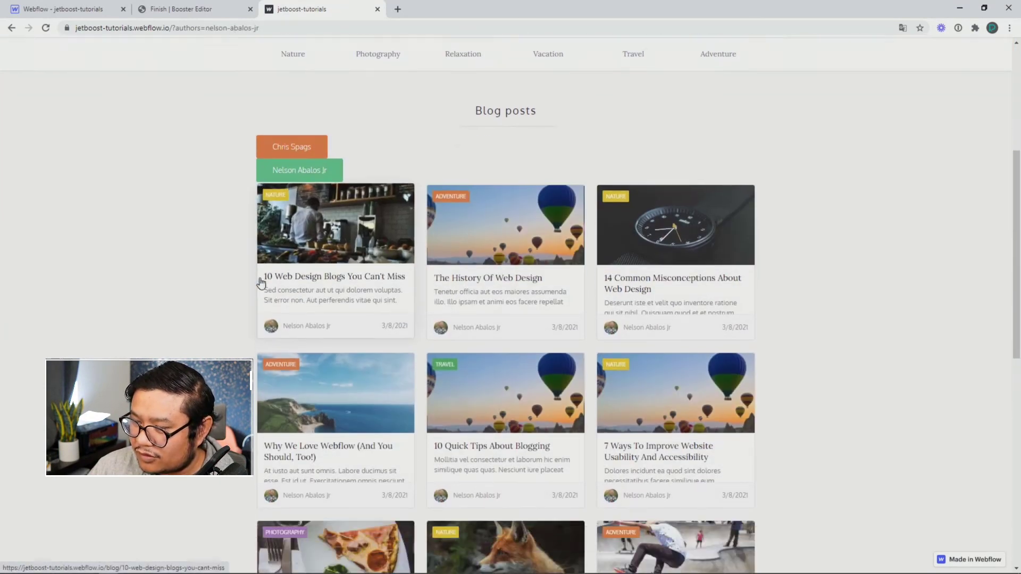
pyautogui.scroll(6, 255, 324)
pyautogui.scroll(6, 256, 325)
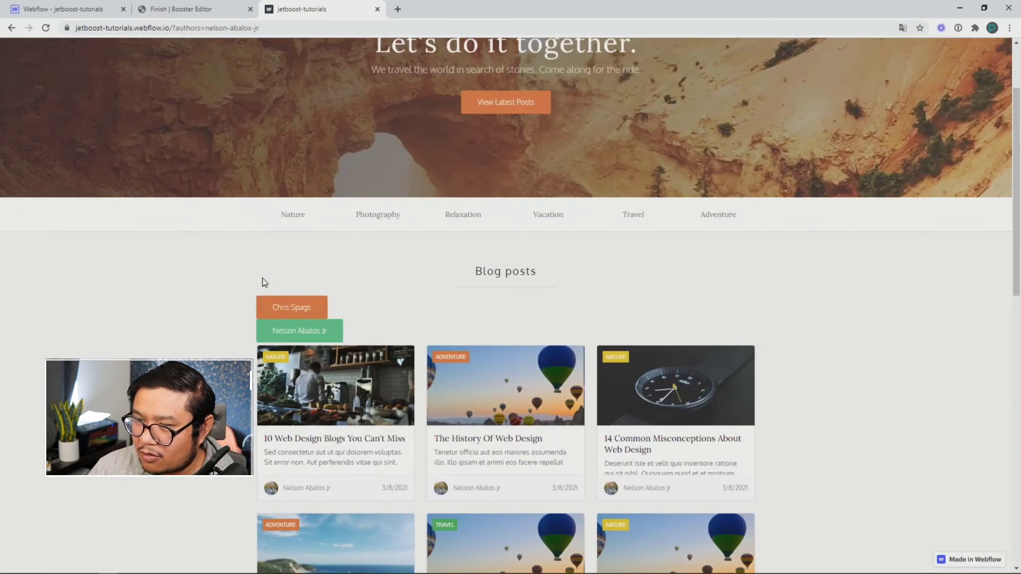
pyautogui.click(286, 325)
pyautogui.click(284, 315)
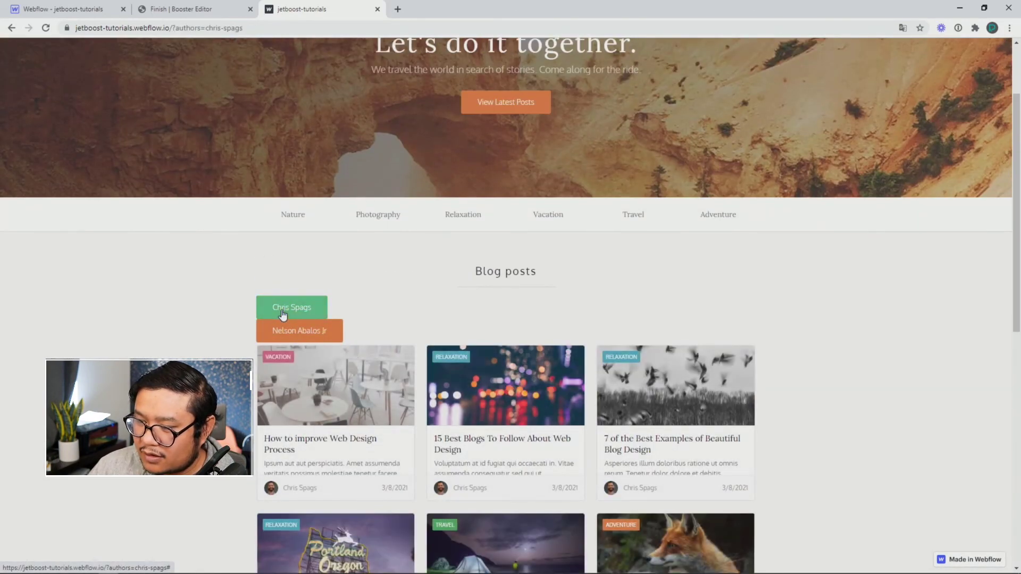
pyautogui.scroll(-10, 292, 337)
pyautogui.scroll(7, 290, 338)
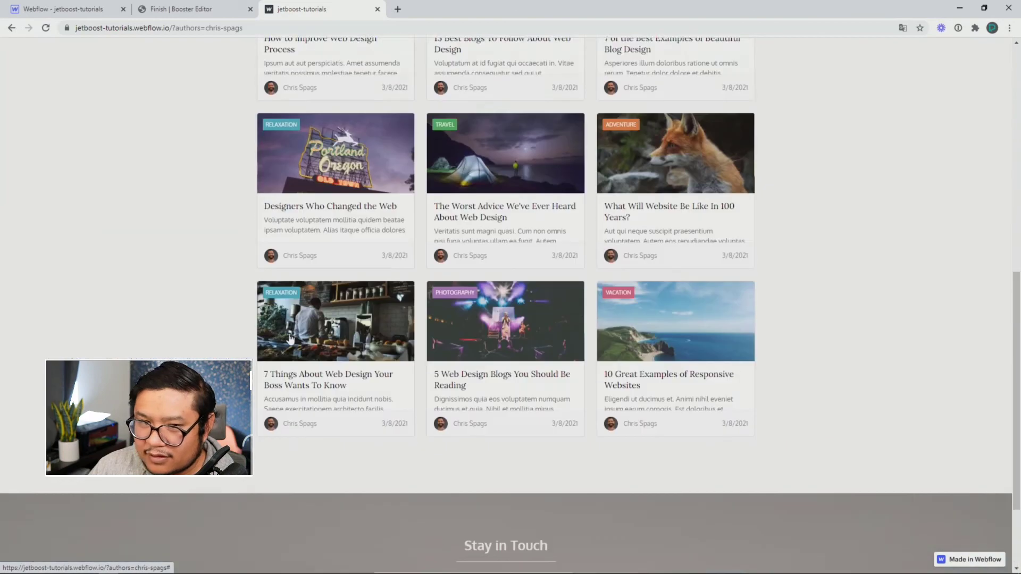